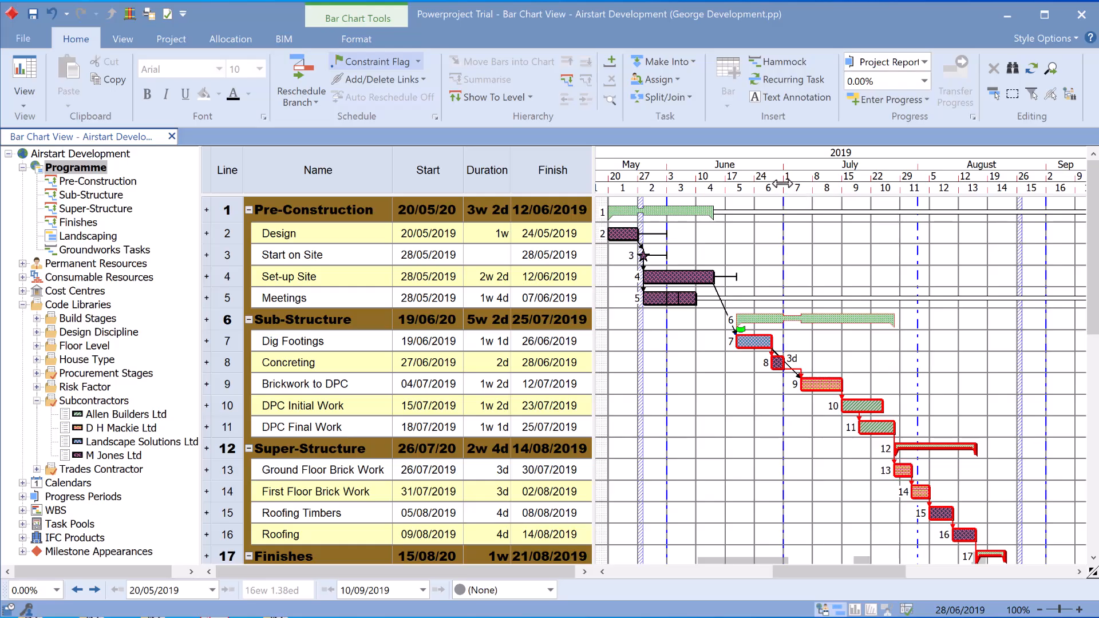
Start new scale zones at 1 July and 29 July 2019, and widen the time scale of the July zone between them.
{"action": "right_click", "coordinate": [785, 187]}
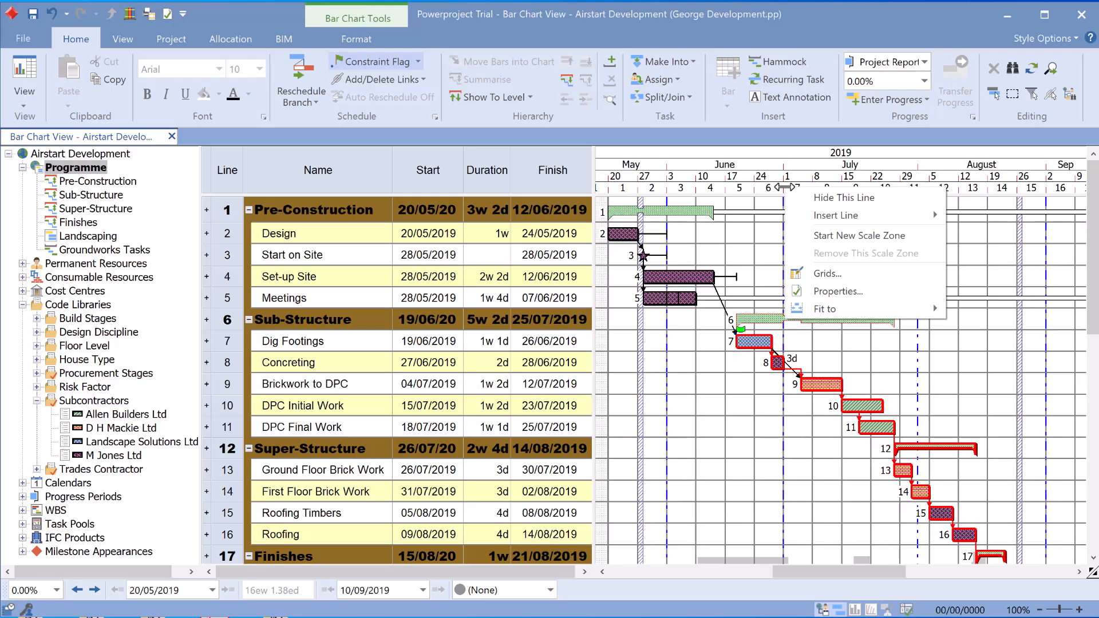
{"action": "left_click", "coordinate": [841, 236]}
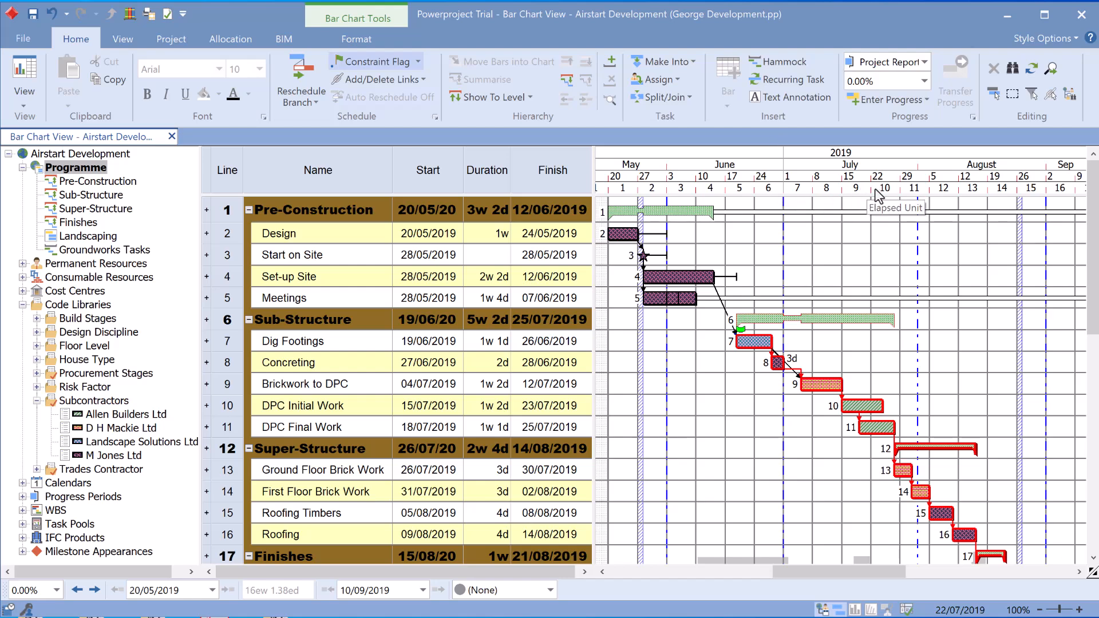
{"action": "right_click", "coordinate": [904, 188]}
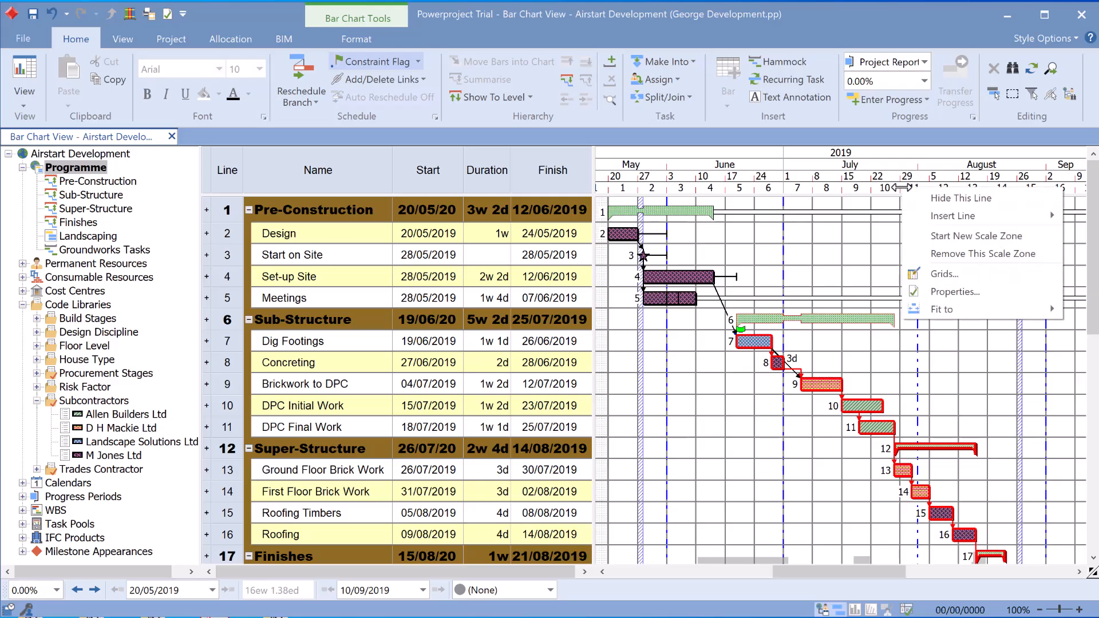
{"action": "left_click", "coordinate": [946, 236]}
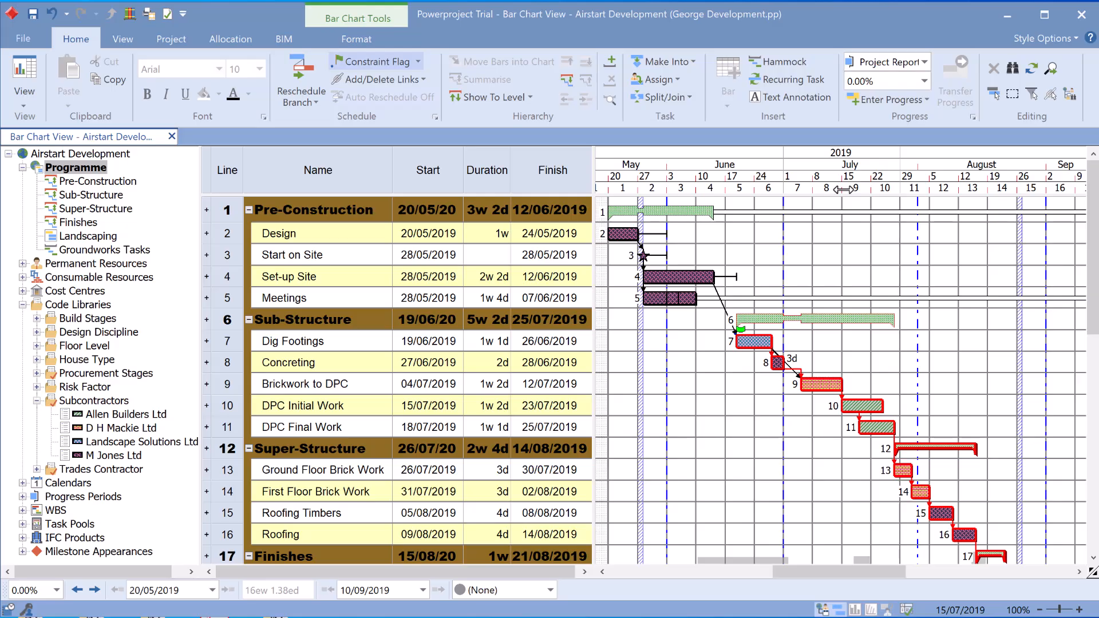
{"action": "left_click_drag", "start_coordinate": [843, 190], "coordinate": [902, 191]}
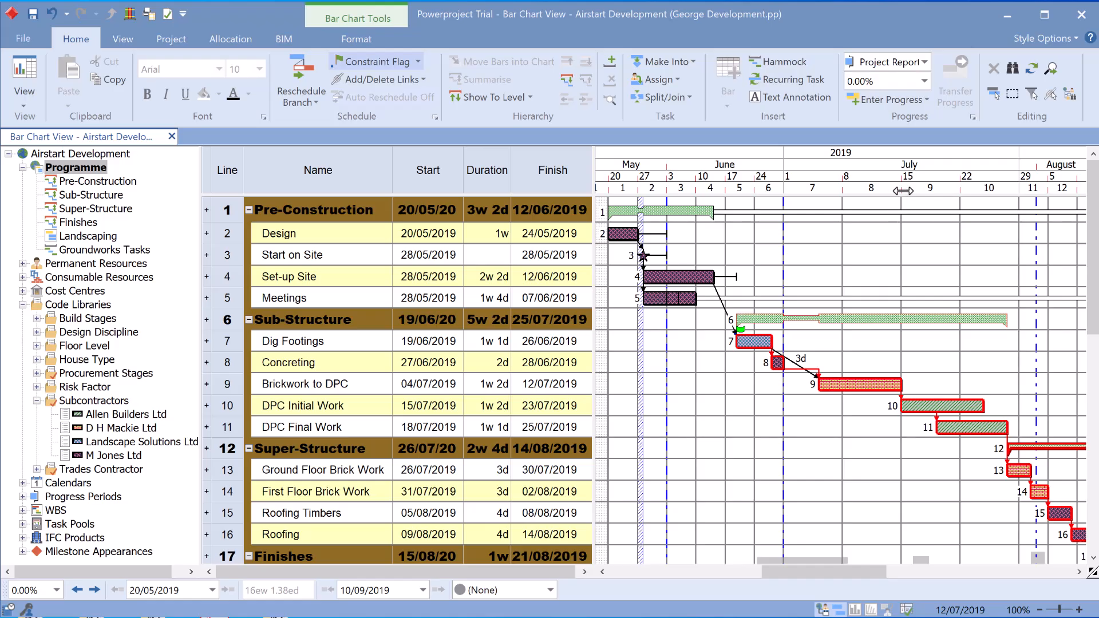
{"action": "left_click_drag", "start_coordinate": [899, 190], "coordinate": [877, 190]}
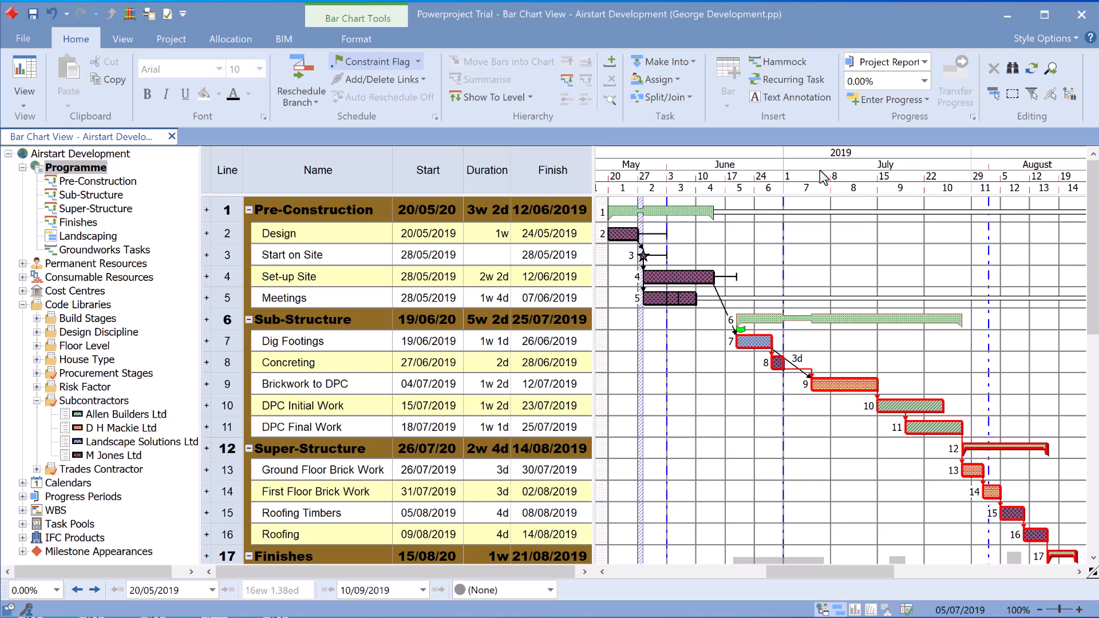
Remove the scale zones starting at 1 July and 29 July from the date header.
{"action": "right_click", "coordinate": [786, 164]}
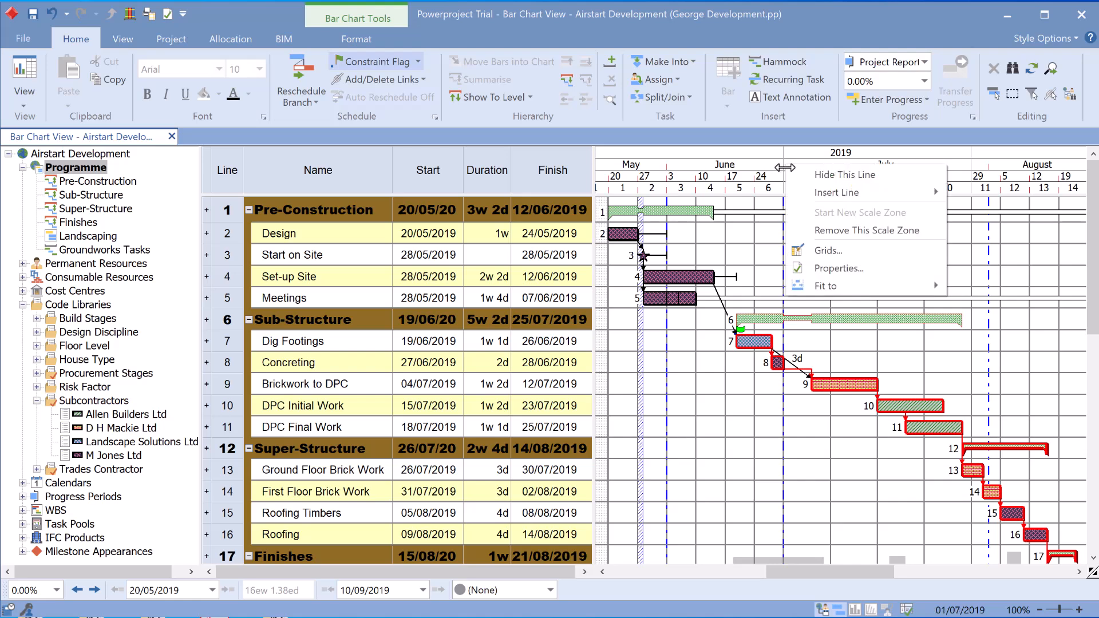
{"action": "left_click", "coordinate": [821, 231]}
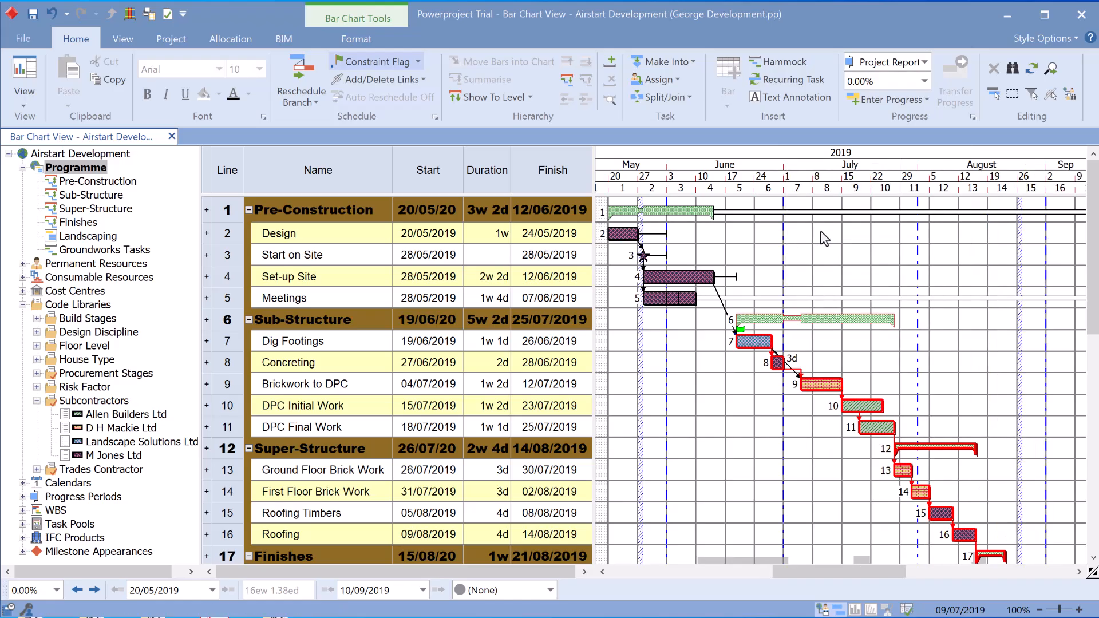
{"action": "right_click", "coordinate": [903, 177]}
{"action": "left_click", "coordinate": [938, 241]}
Fit the whole bar chart to the window, and refit the visible bars at 80% zoom.
{"action": "left_click", "coordinate": [116, 40]}
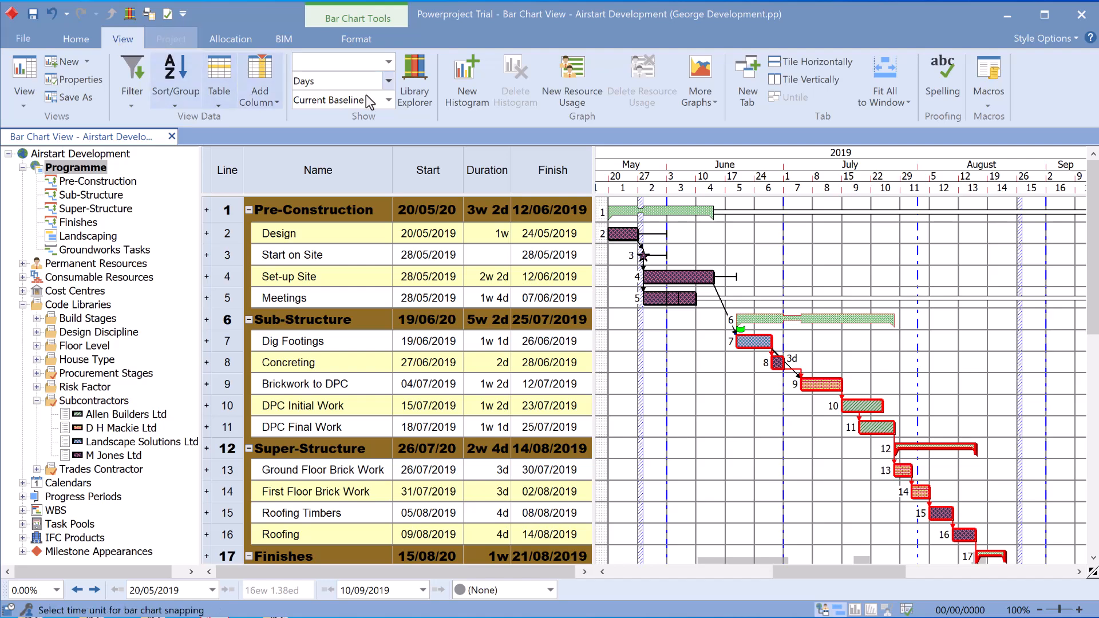
{"action": "left_click", "coordinate": [890, 78]}
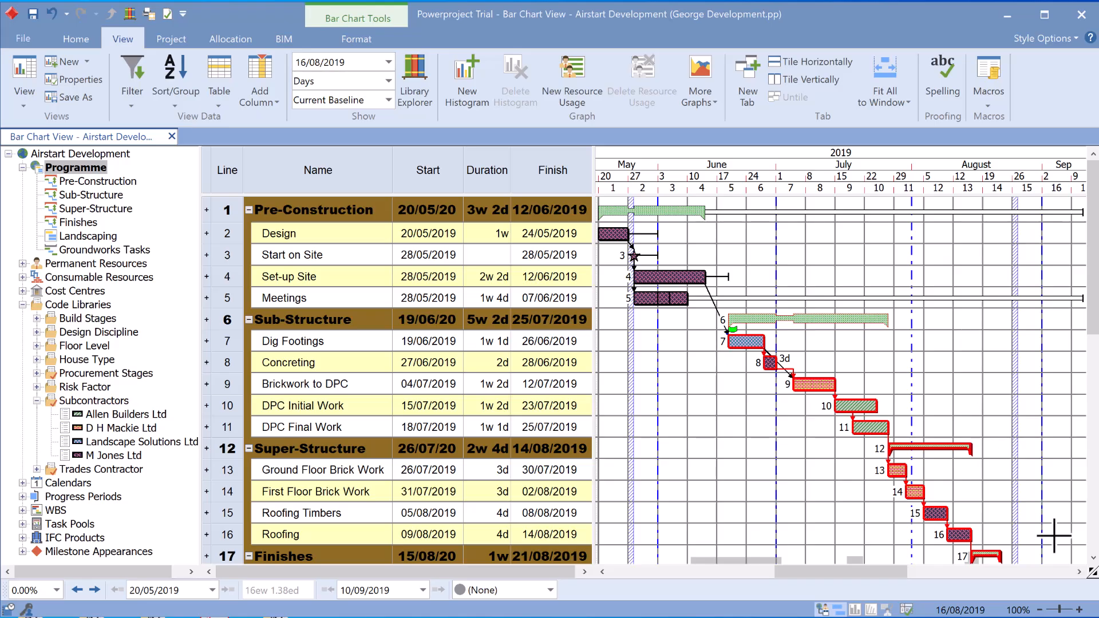
{"action": "left_click", "coordinate": [1042, 610]}
{"action": "left_click", "coordinate": [1042, 610]}
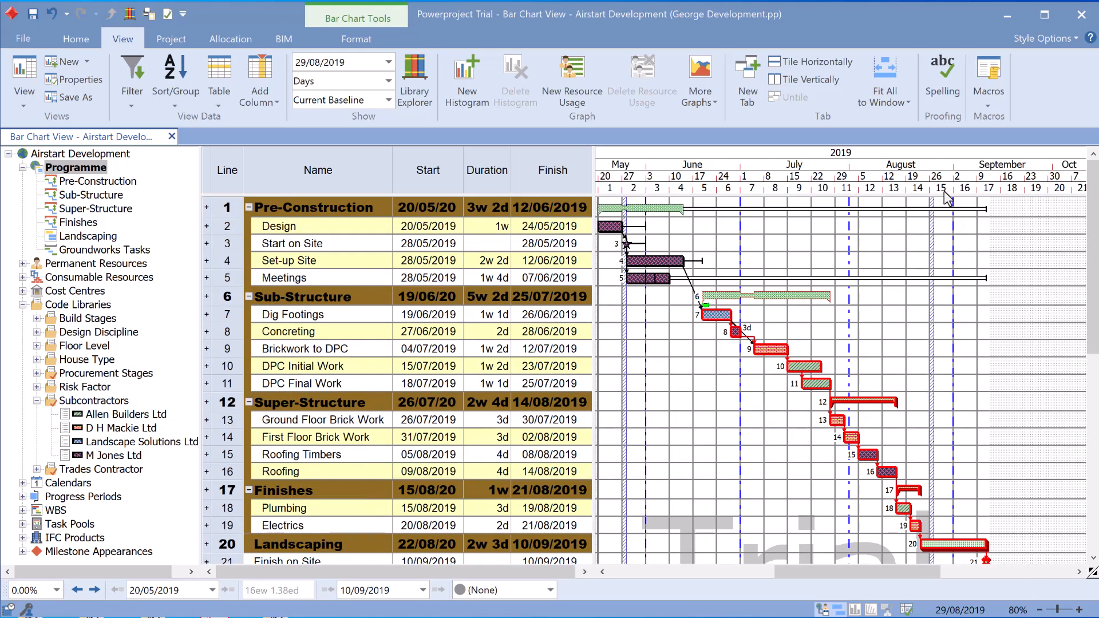
{"action": "left_click", "coordinate": [909, 102]}
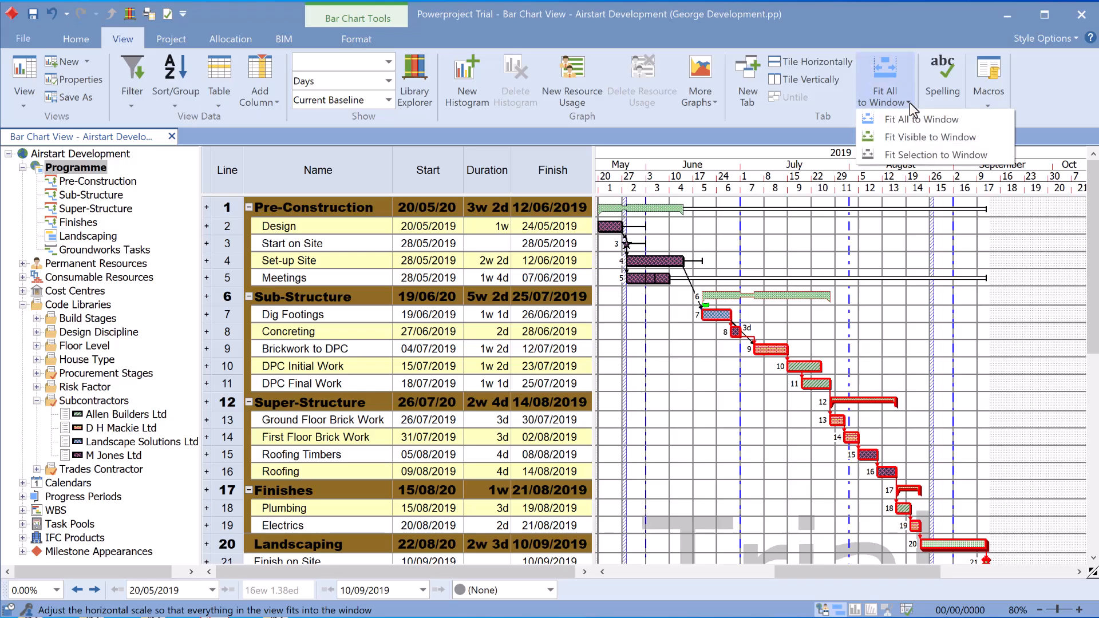
{"action": "left_click", "coordinate": [909, 136]}
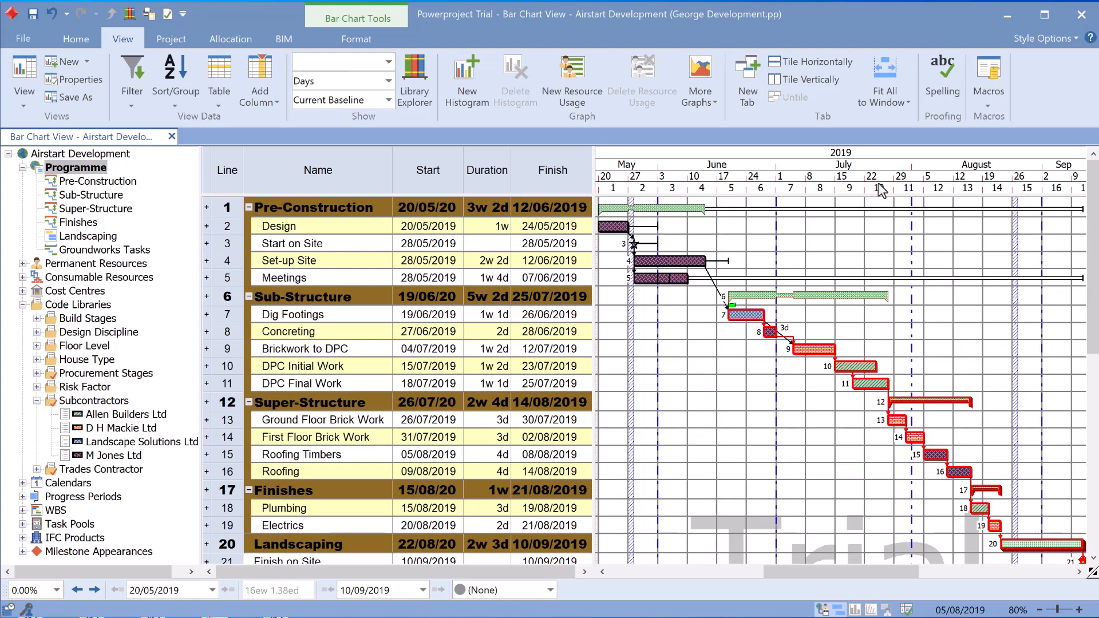
Add a Date (1-31) line below the Elapsed Units line in the date zone properties and apply it.
{"action": "right_click", "coordinate": [789, 164]}
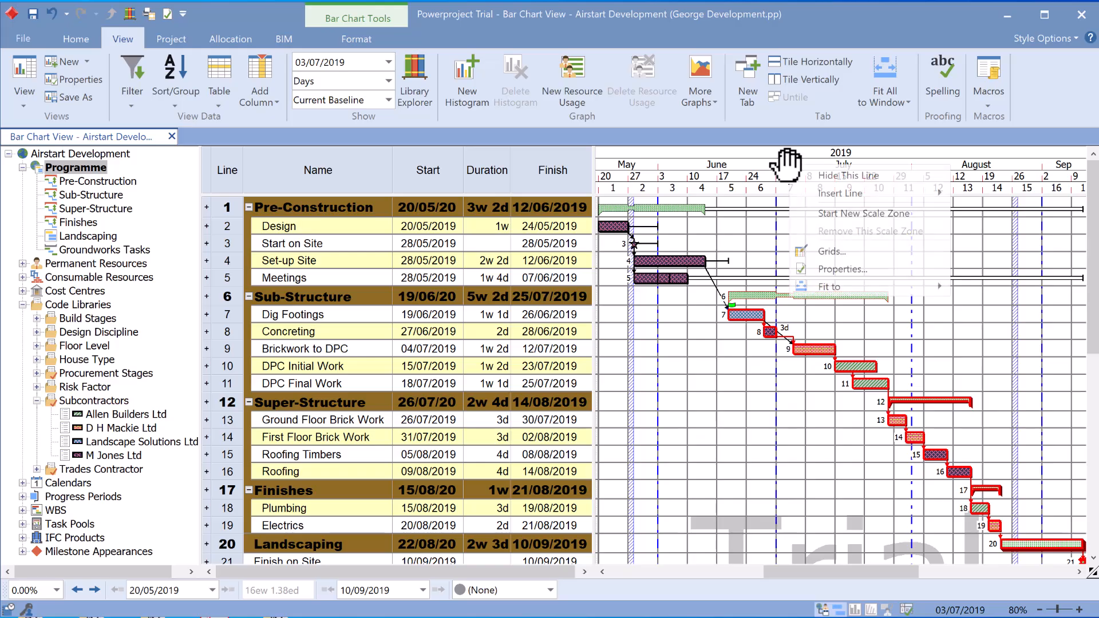
{"action": "left_click", "coordinate": [829, 267]}
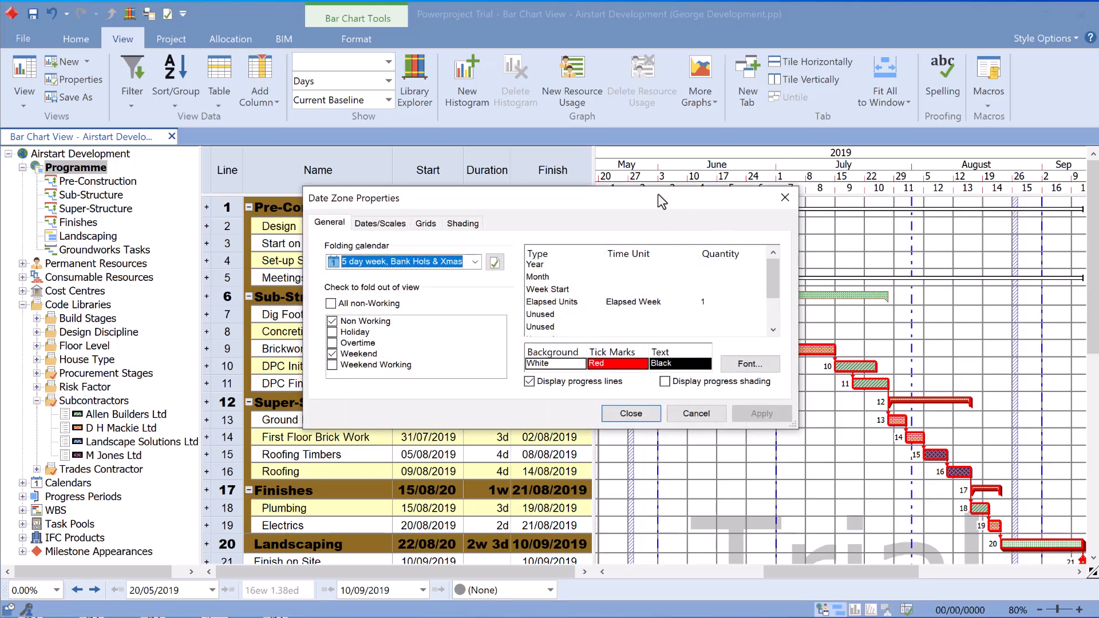
{"action": "left_click_drag", "start_coordinate": [658, 195], "coordinate": [691, 267]}
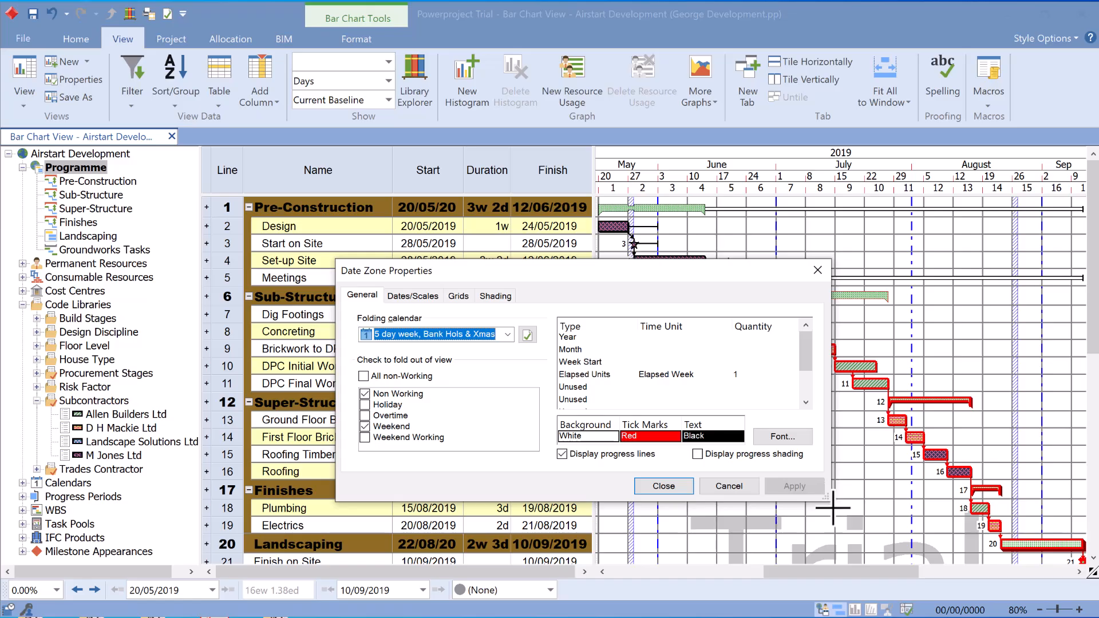
{"action": "left_click_drag", "start_coordinate": [828, 500], "coordinate": [874, 582]}
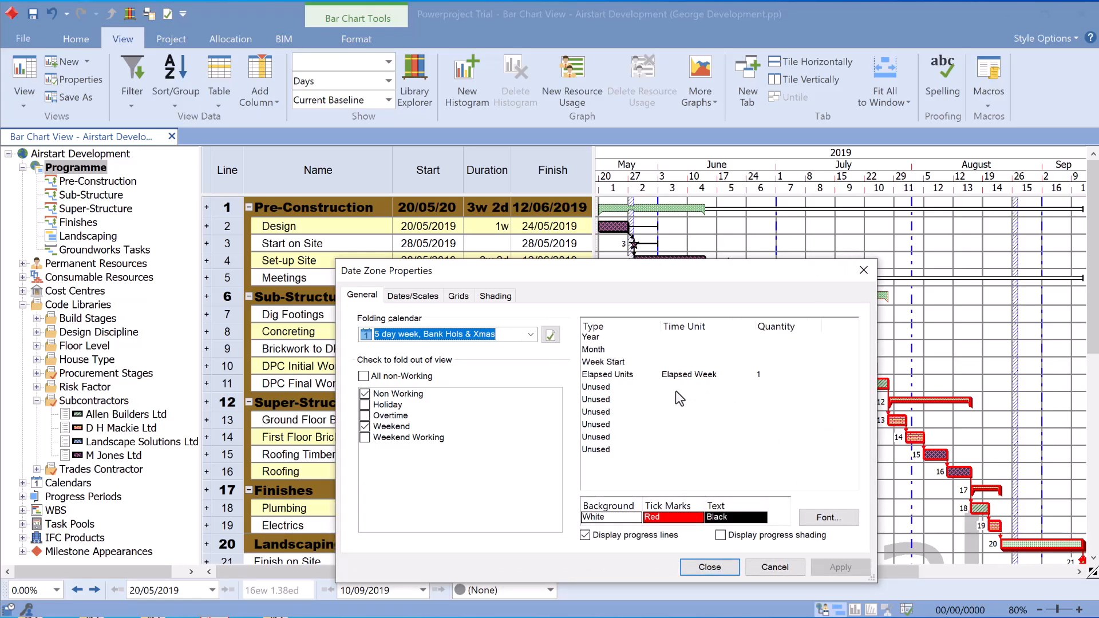
{"action": "left_click", "coordinate": [608, 338]}
{"action": "left_click", "coordinate": [609, 340]}
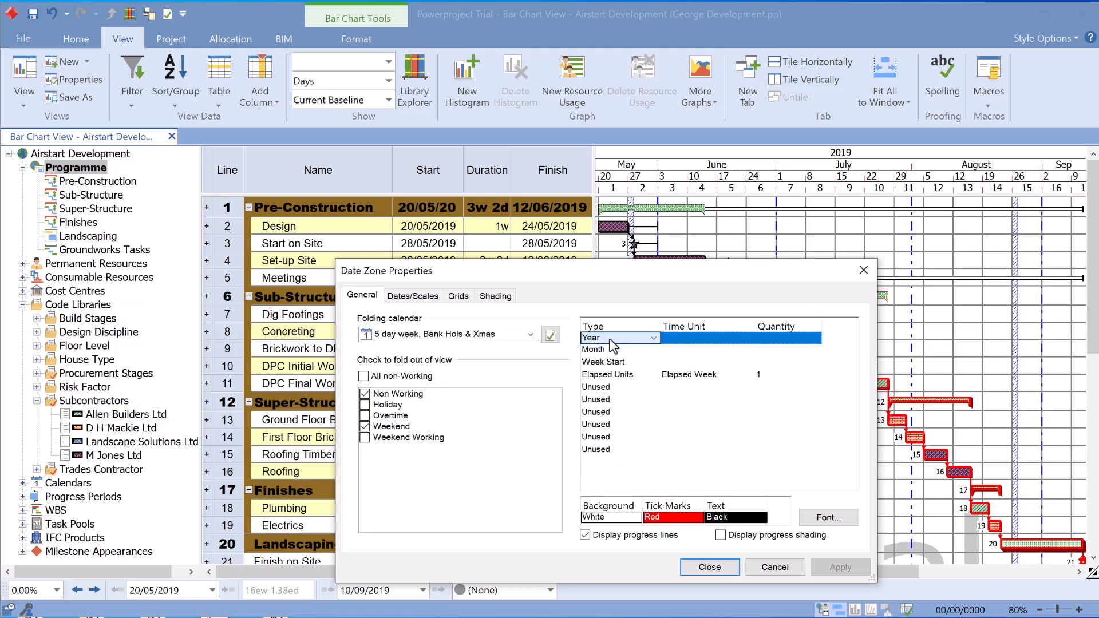
{"action": "left_click", "coordinate": [726, 406]}
{"action": "left_click", "coordinate": [613, 390]}
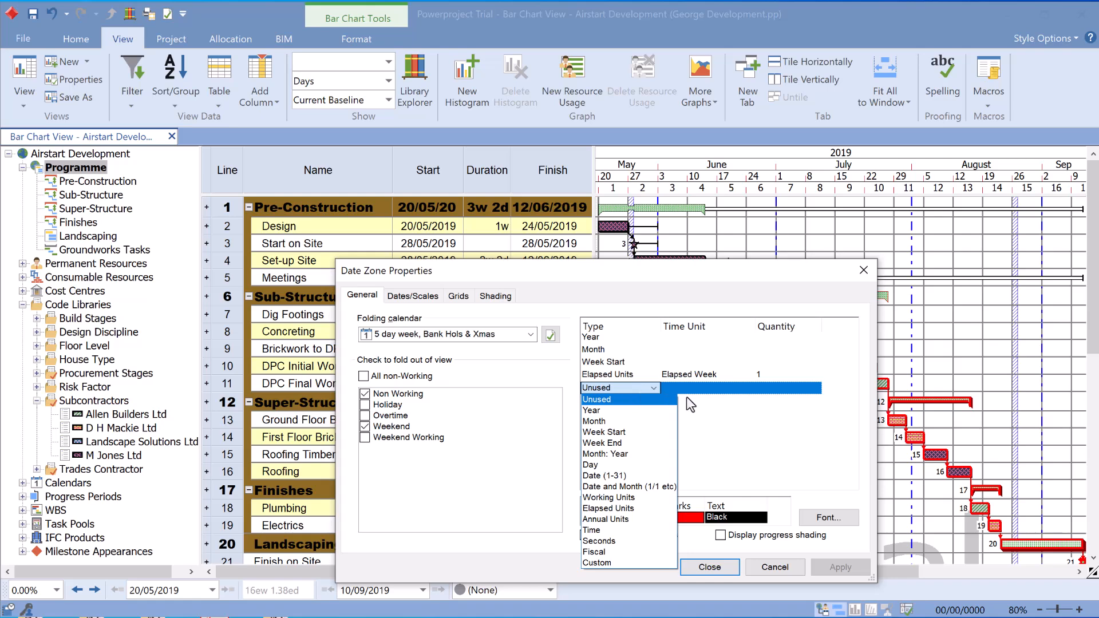
{"action": "left_click", "coordinate": [657, 394]}
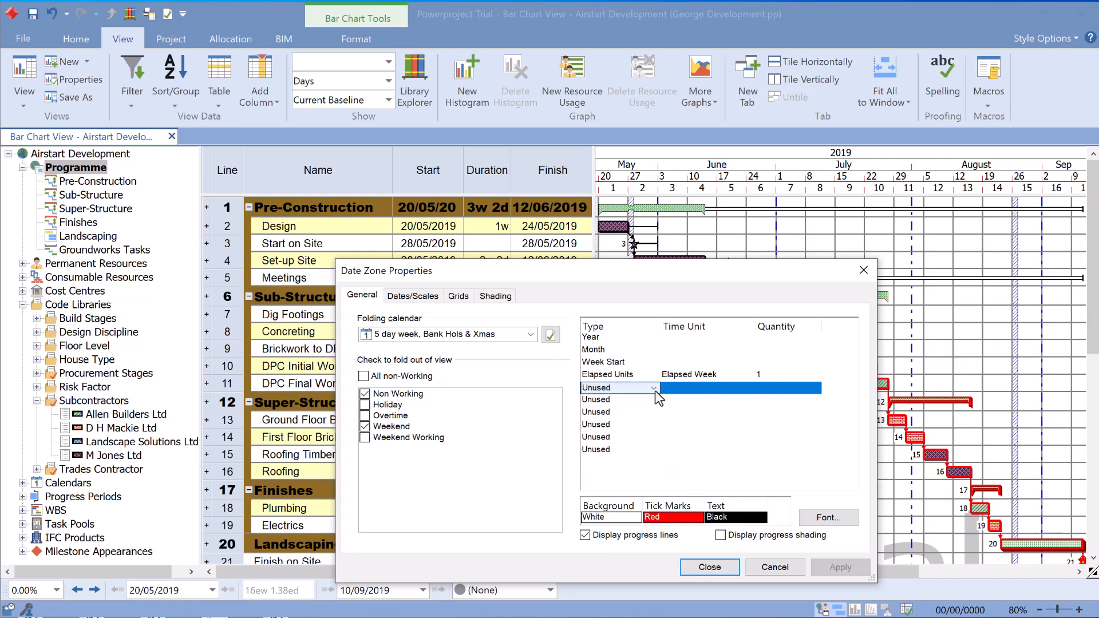
{"action": "left_click", "coordinate": [654, 389]}
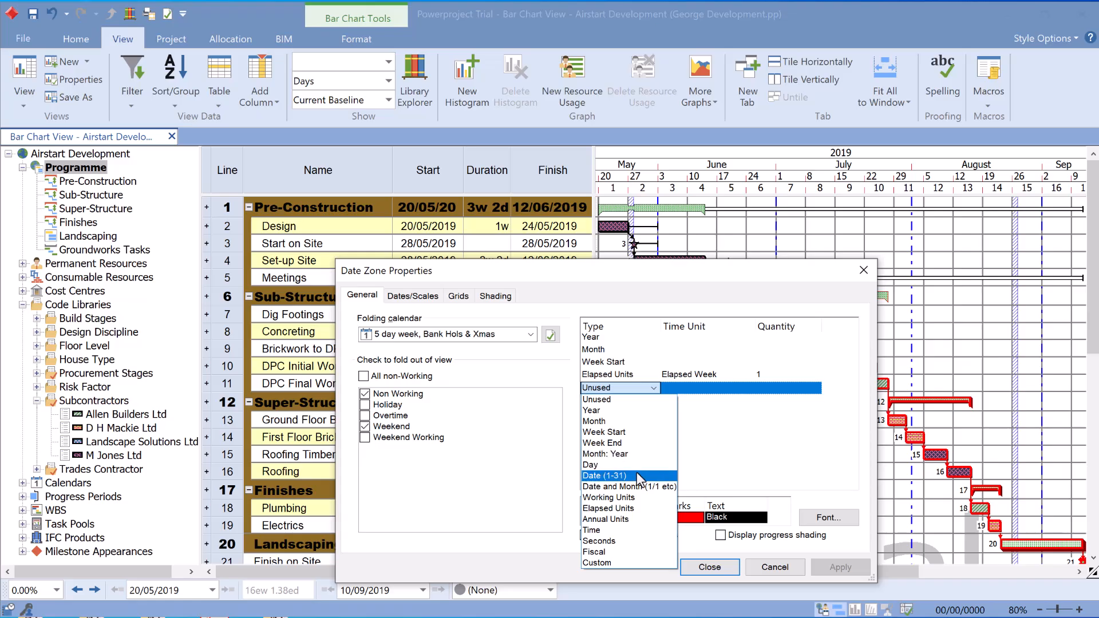
{"action": "left_click", "coordinate": [637, 475]}
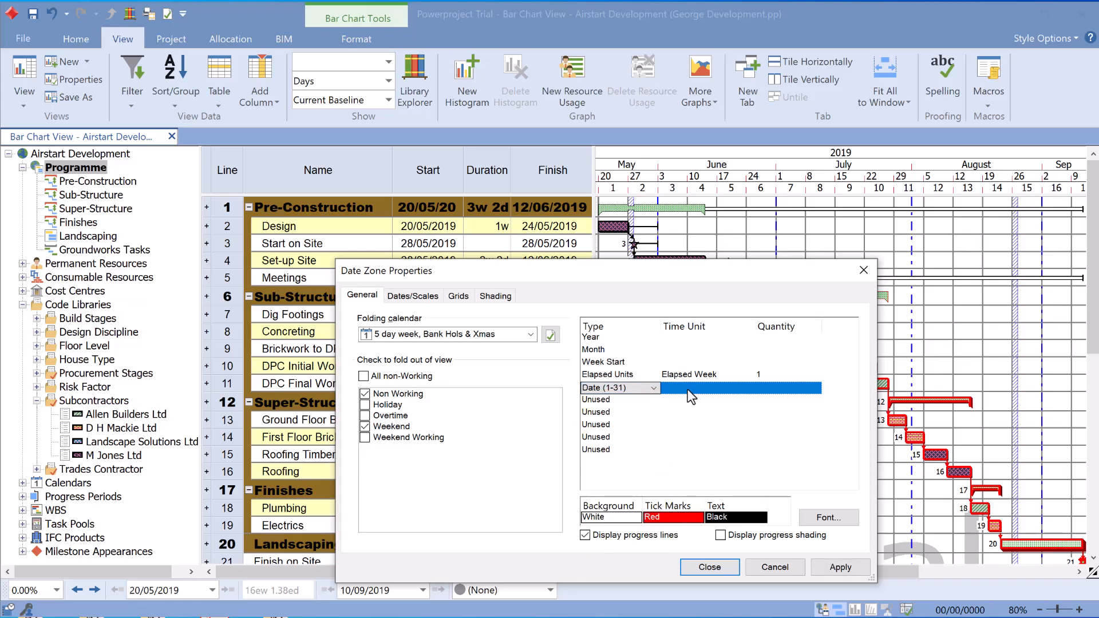
{"action": "left_click", "coordinate": [831, 566]}
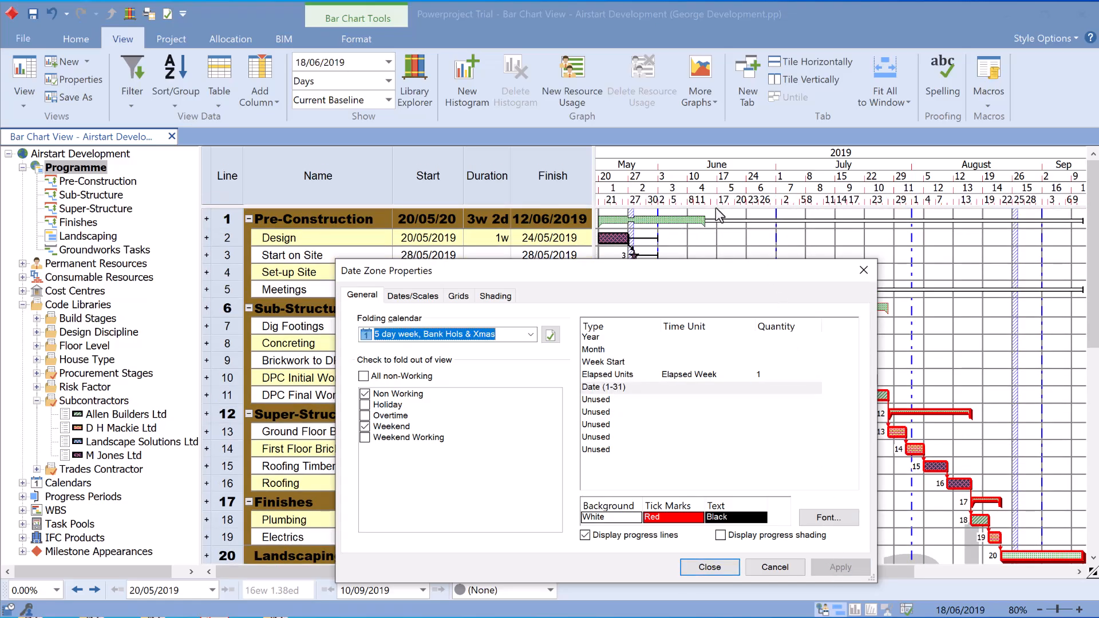
Stretch the date scale until individual days are readable, and add a Day line below the Date (1-31) line.
{"action": "left_click_drag", "start_coordinate": [769, 200], "coordinate": [1063, 196]}
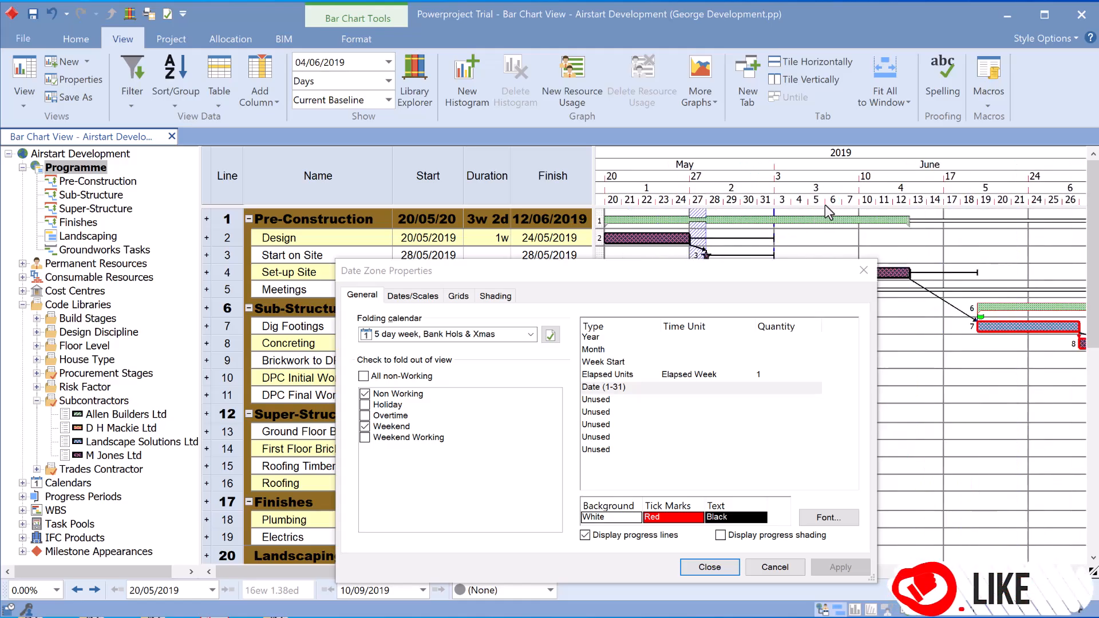
{"action": "left_click", "coordinate": [606, 401]}
{"action": "left_click", "coordinate": [607, 401]}
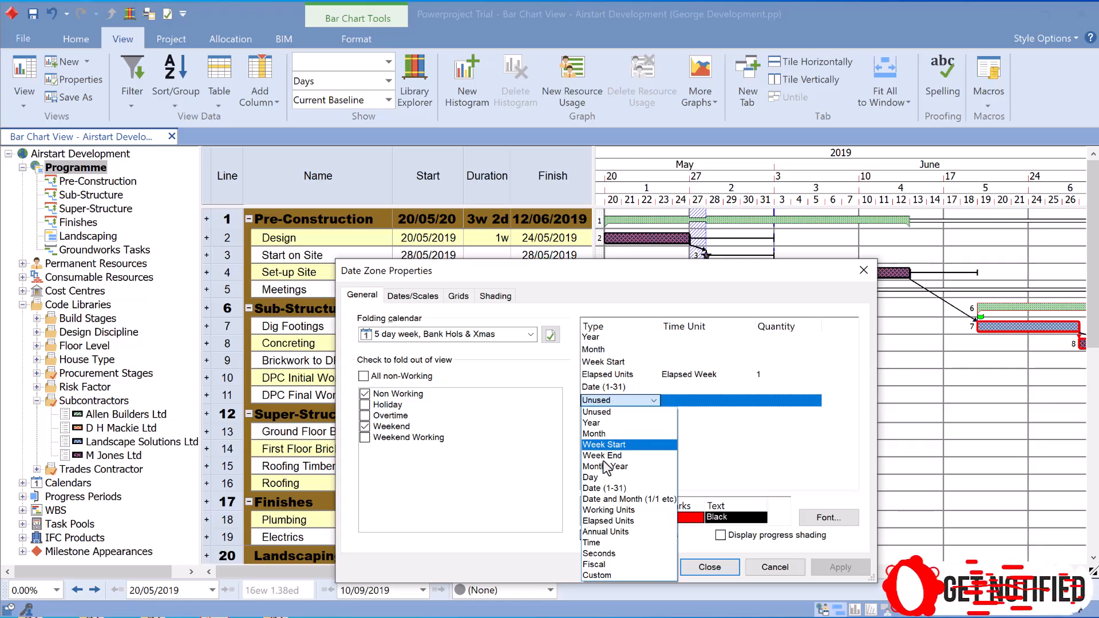
{"action": "left_click", "coordinate": [604, 478]}
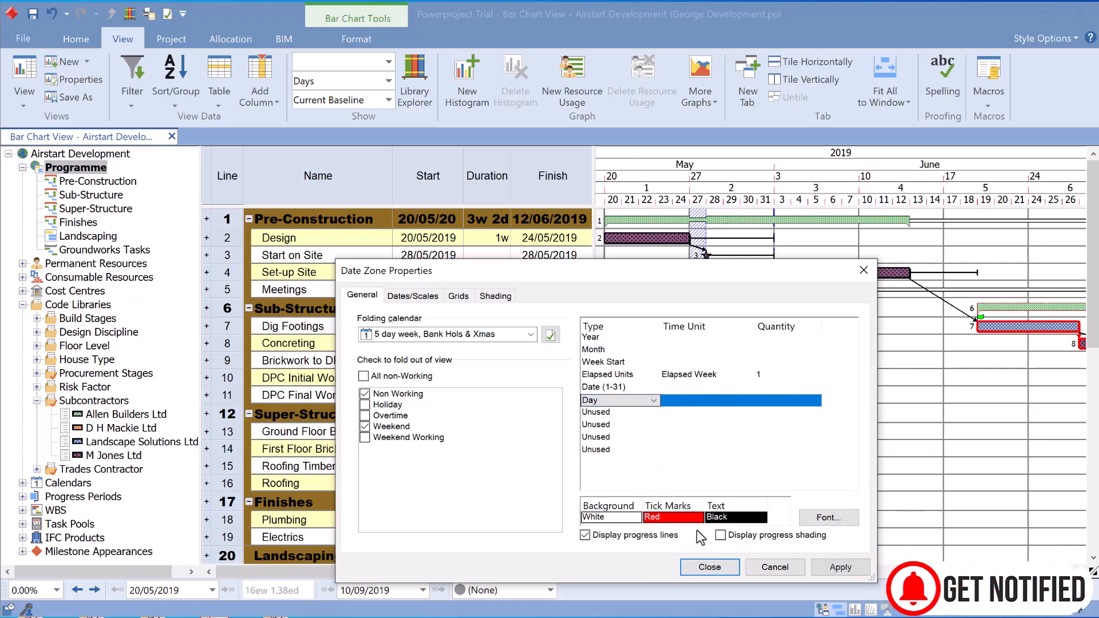
{"action": "left_click", "coordinate": [715, 565]}
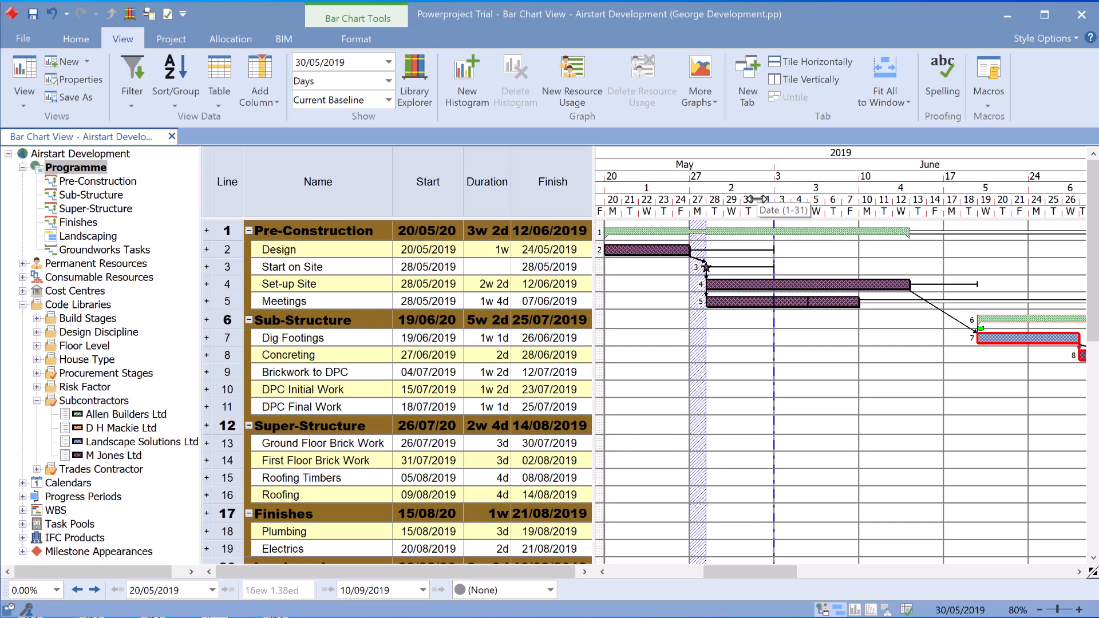
Hide the Day line in the date header, and hide the Date (1-31) line as well.
{"action": "right_click", "coordinate": [715, 213]}
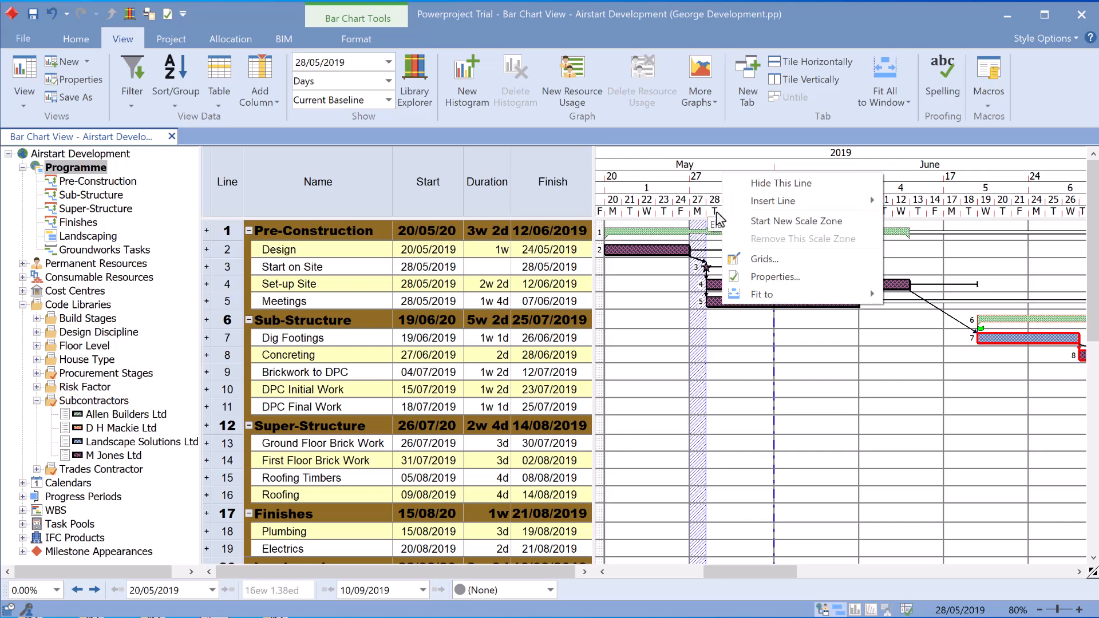
{"action": "left_click", "coordinate": [716, 212]}
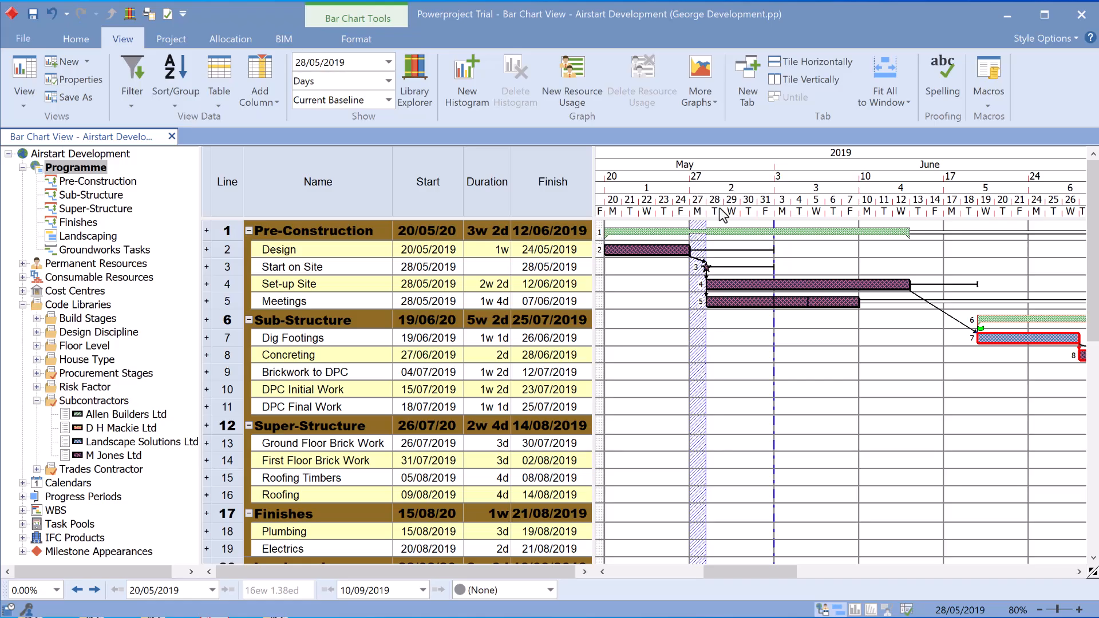
{"action": "right_click", "coordinate": [717, 207]}
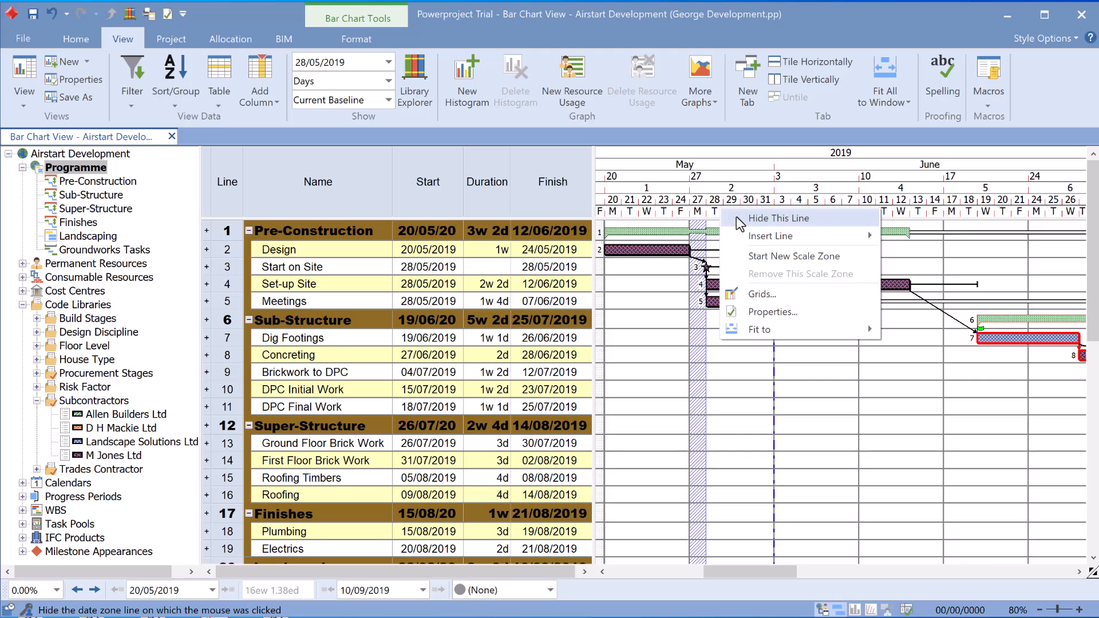
{"action": "left_click", "coordinate": [736, 217]}
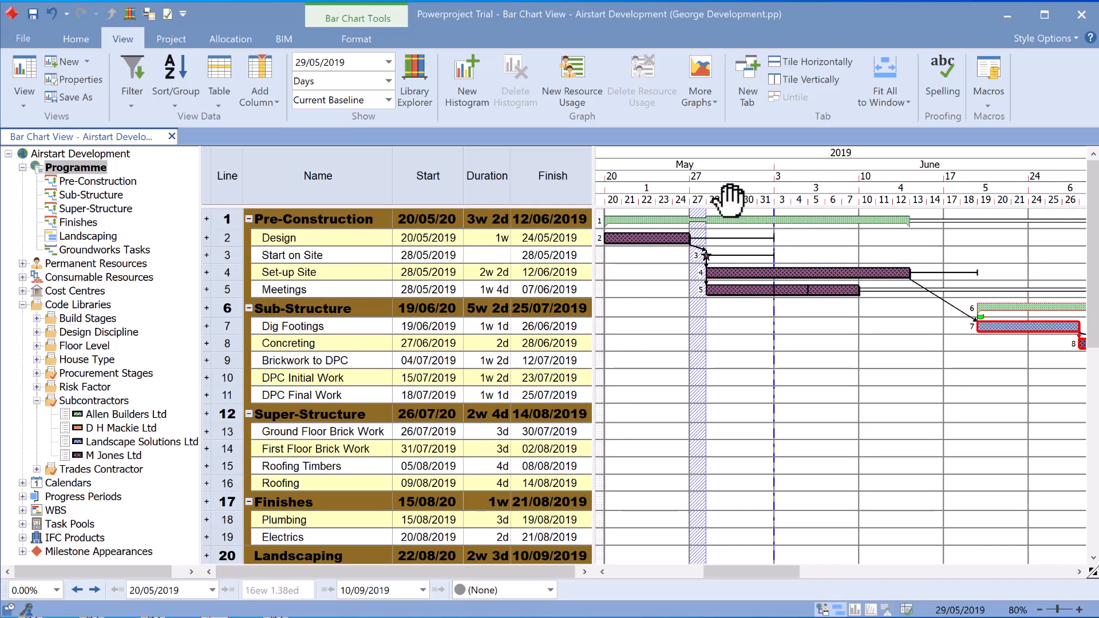
{"action": "right_click", "coordinate": [733, 200]}
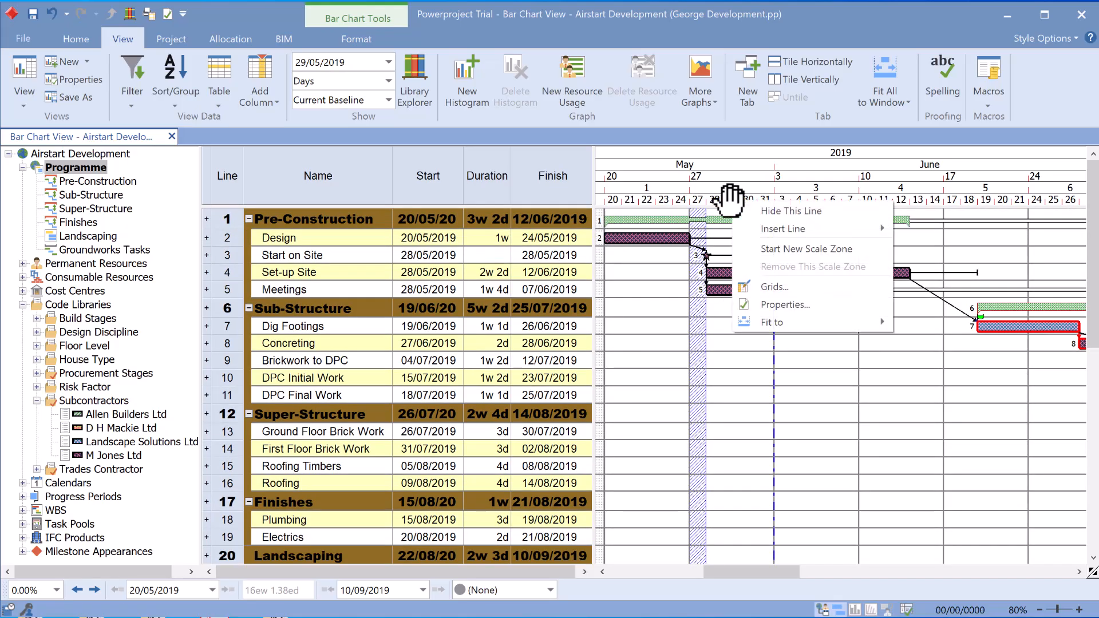
{"action": "left_click", "coordinate": [751, 213]}
Unfold weekends in the date zone properties so they show in the bar chart, and apply the change.
{"action": "right_click", "coordinate": [751, 193]}
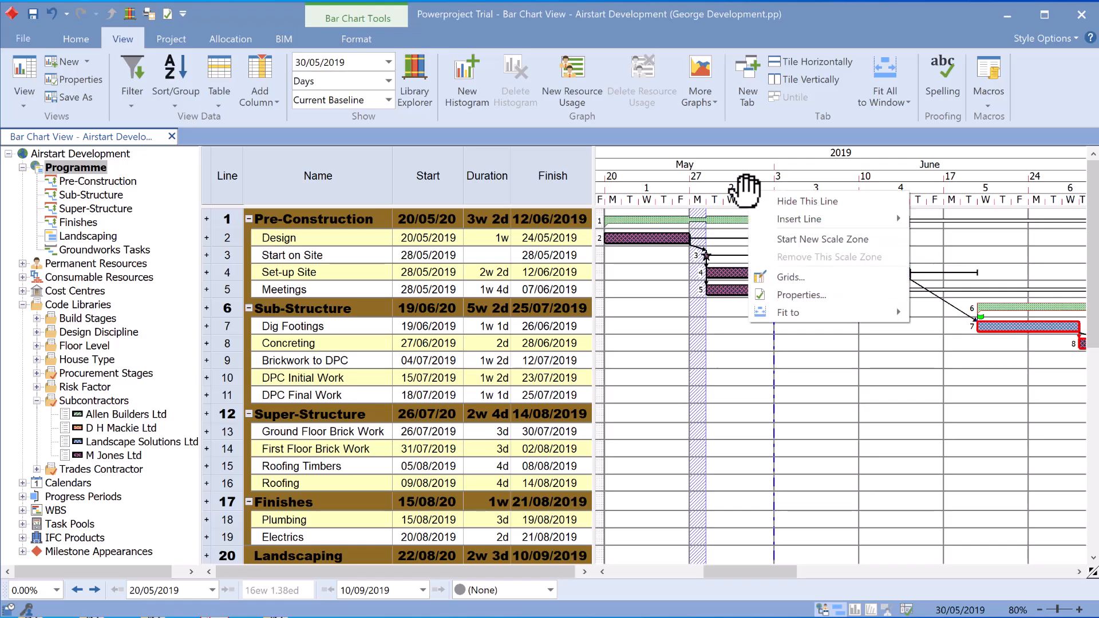
{"action": "left_click", "coordinate": [796, 293]}
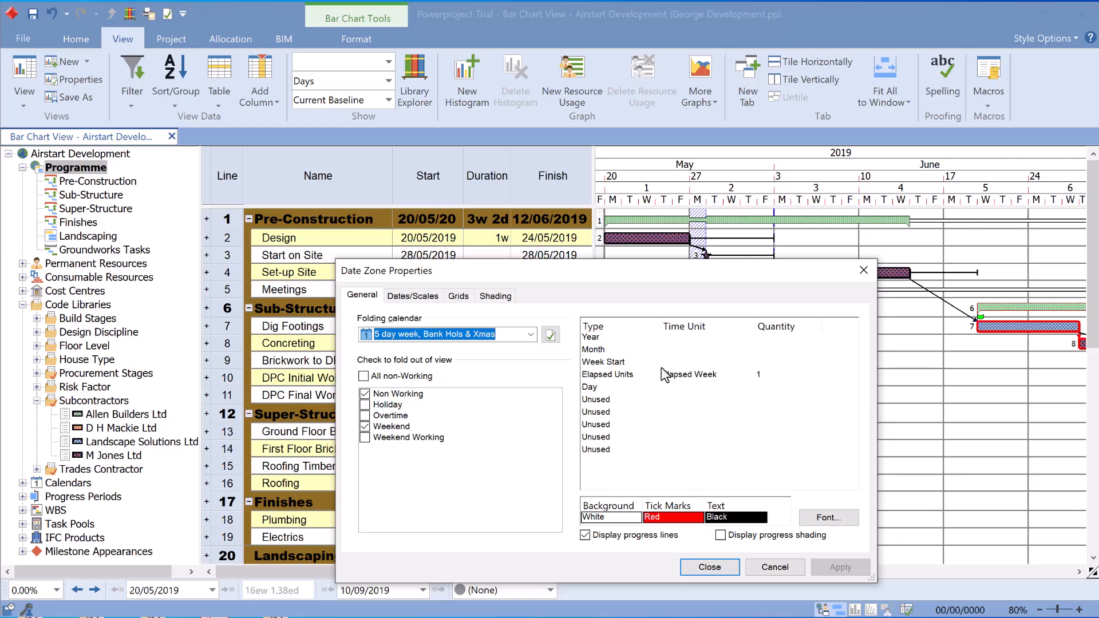
{"action": "left_click", "coordinate": [364, 428]}
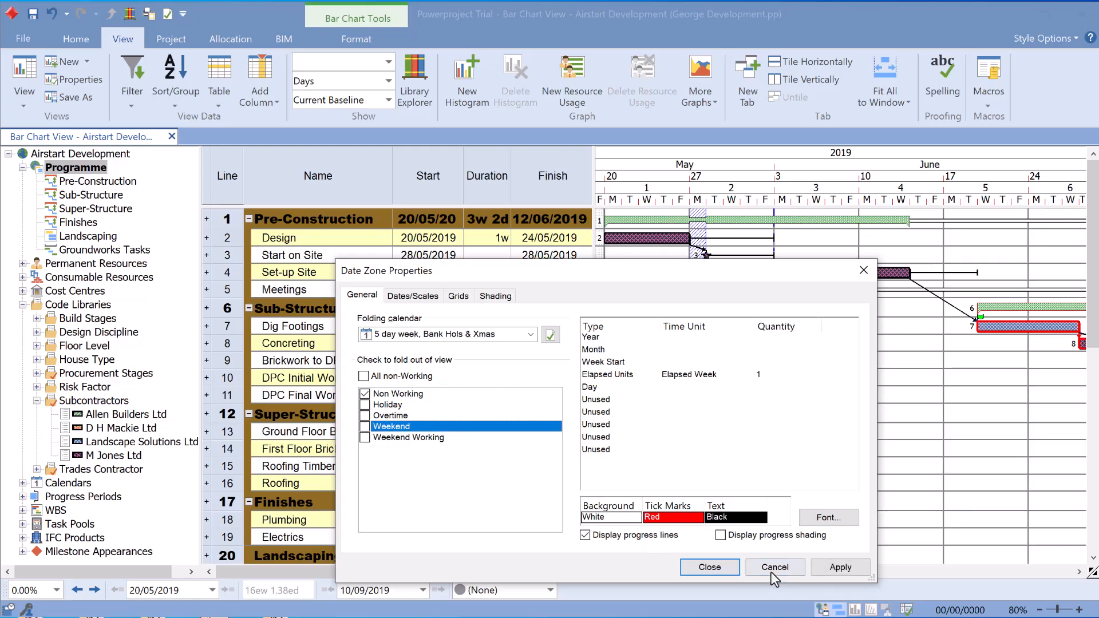
{"action": "left_click", "coordinate": [825, 567]}
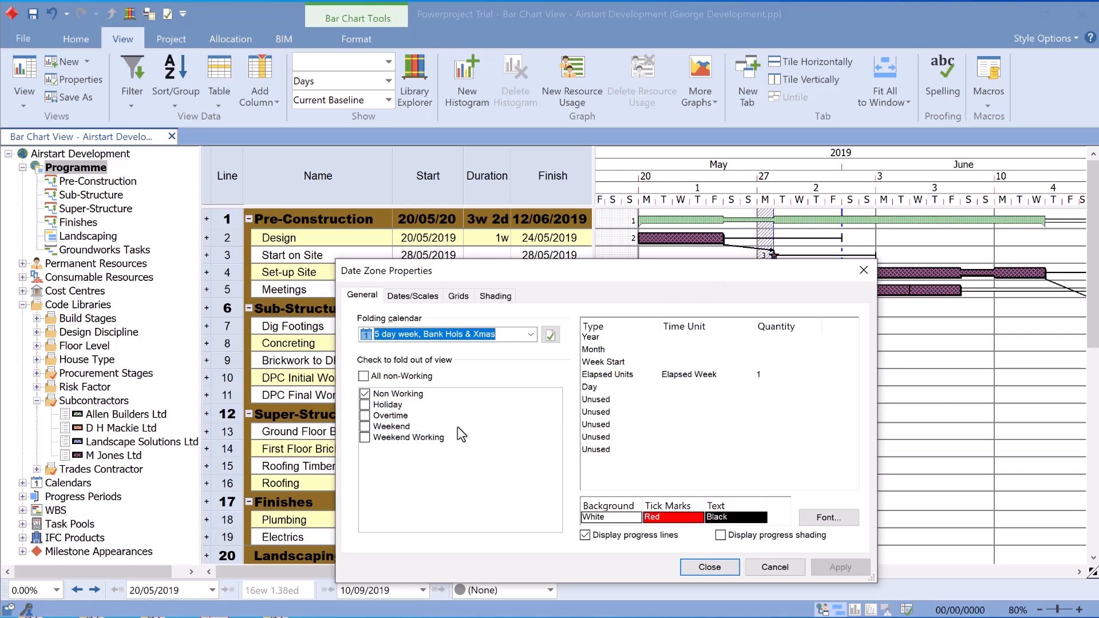
Fold weekends out of view again, apply the setting and close the date zone properties.
{"action": "left_click", "coordinate": [365, 428]}
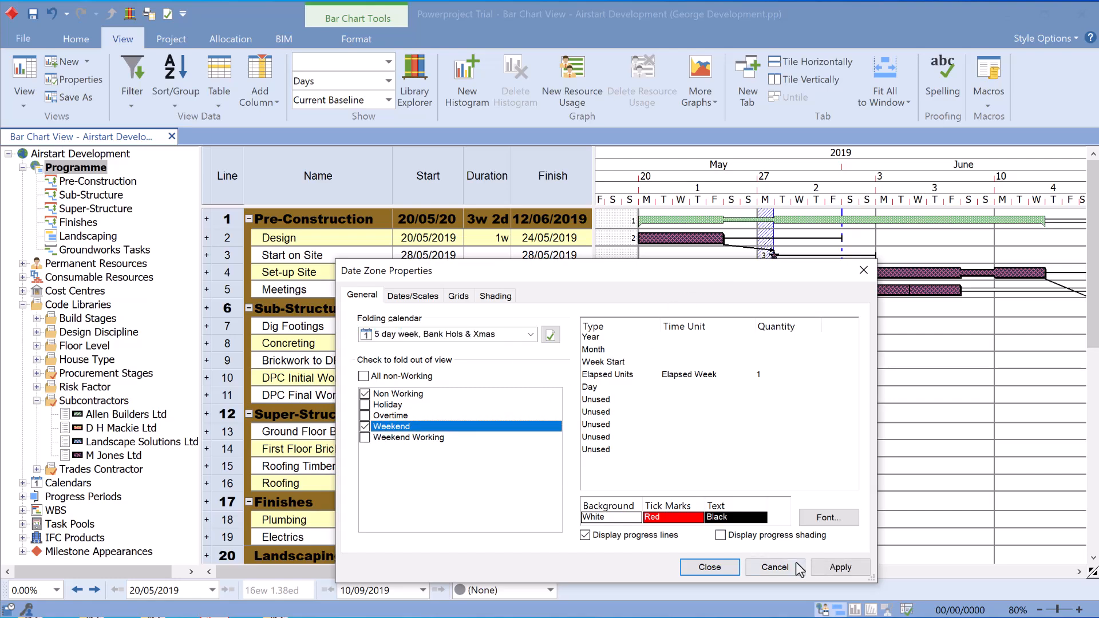
{"action": "left_click", "coordinate": [839, 569]}
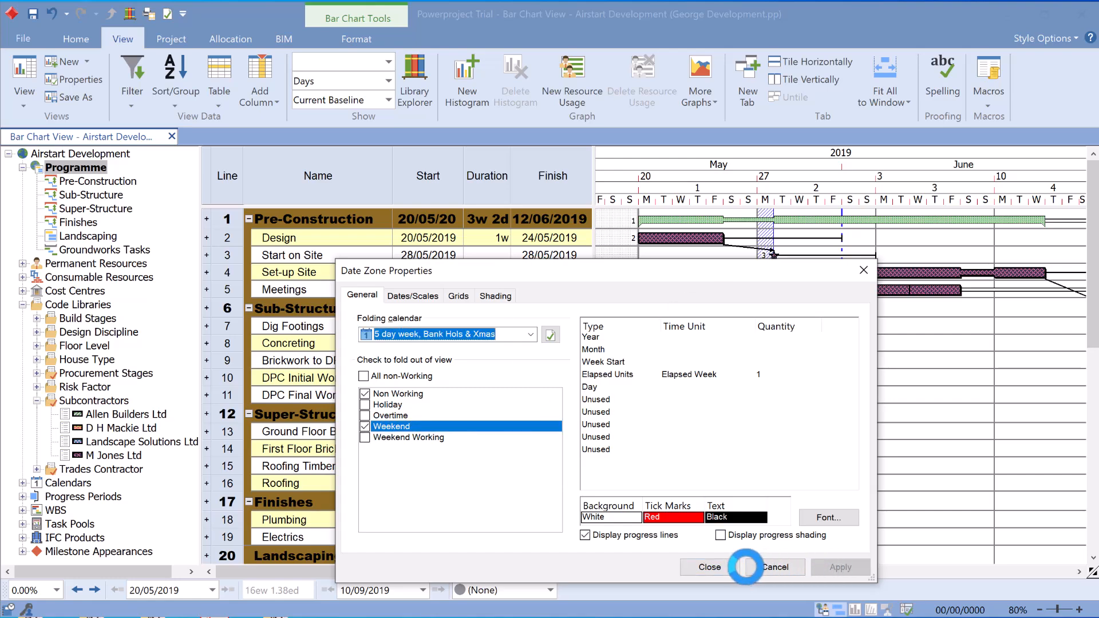
{"action": "left_click", "coordinate": [710, 568]}
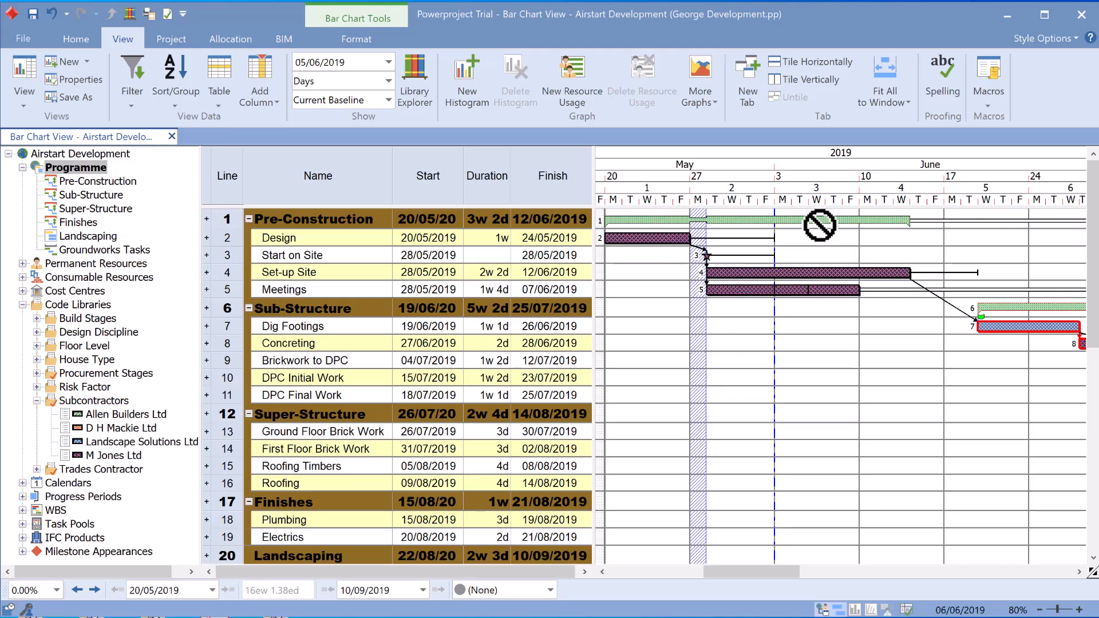
Set date zero to 27/05/2019 in the date zone properties and apply it.
{"action": "right_click", "coordinate": [714, 176]}
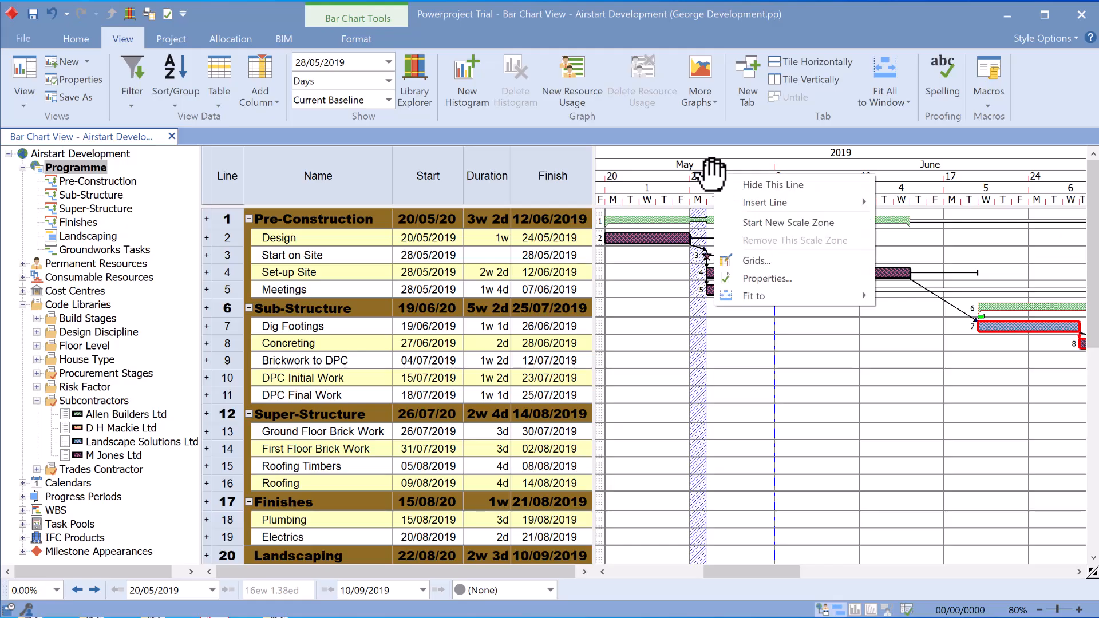
{"action": "left_click", "coordinate": [769, 278]}
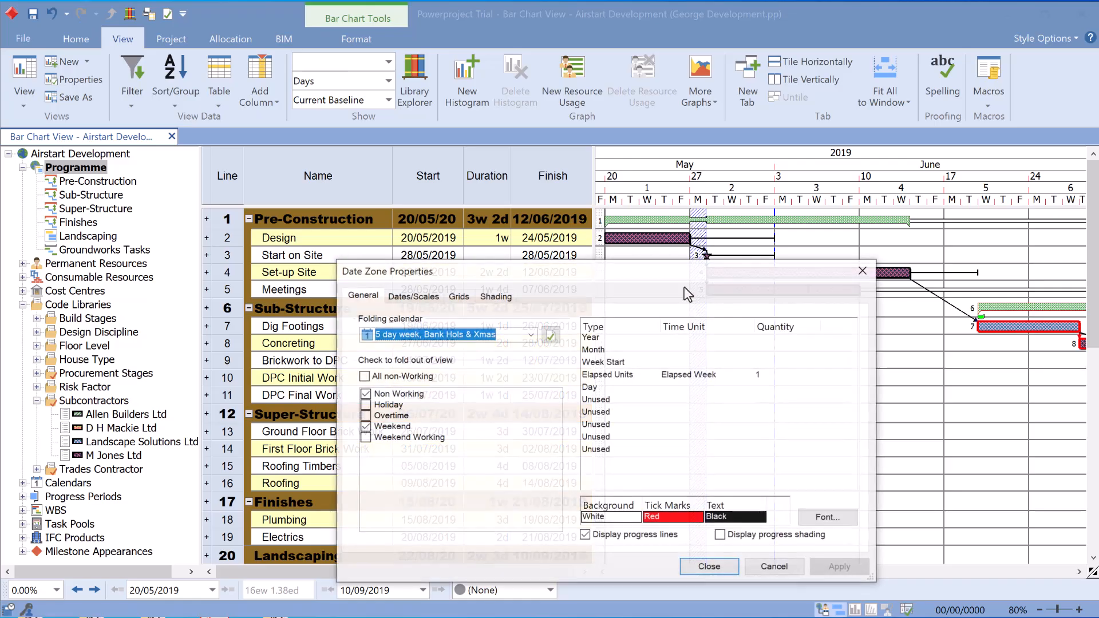
{"action": "left_click", "coordinate": [461, 295]}
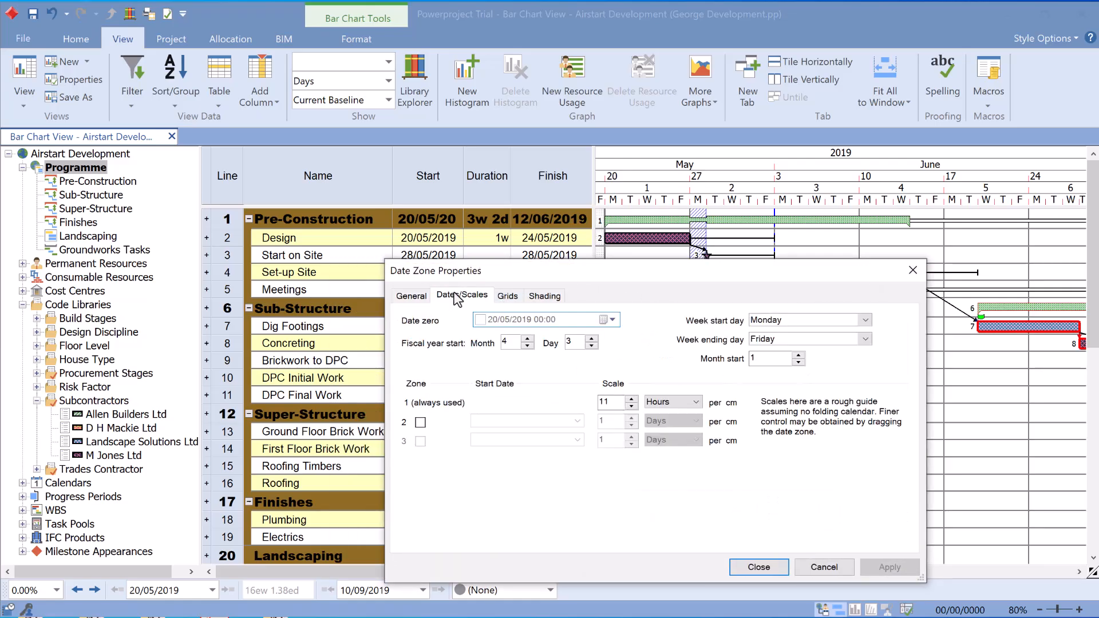
{"action": "left_click", "coordinate": [598, 319]}
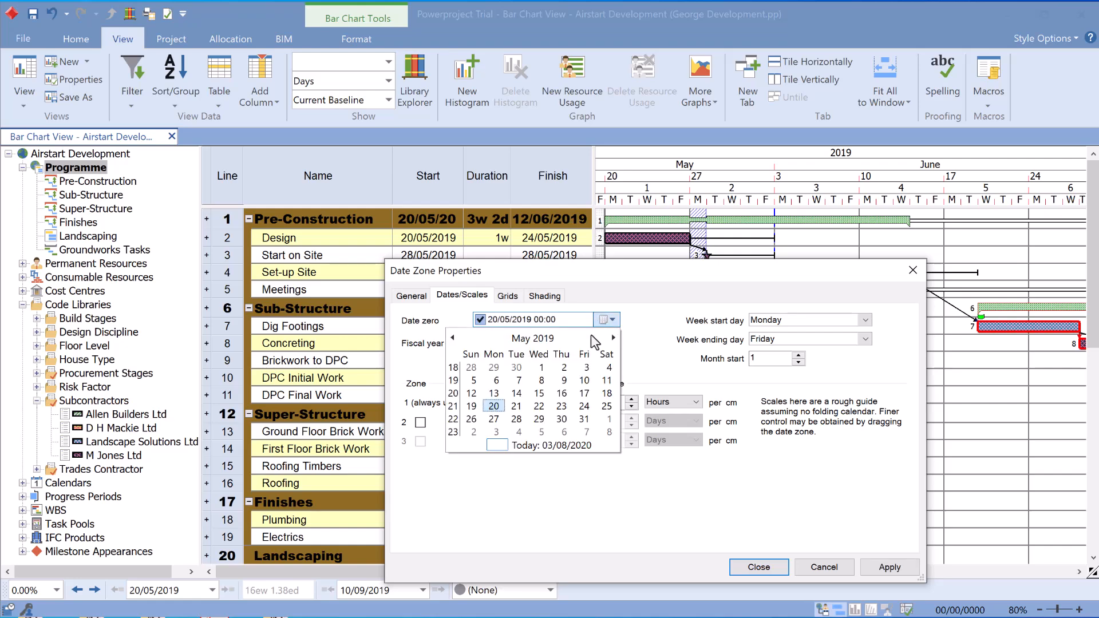
{"action": "left_click", "coordinate": [496, 421]}
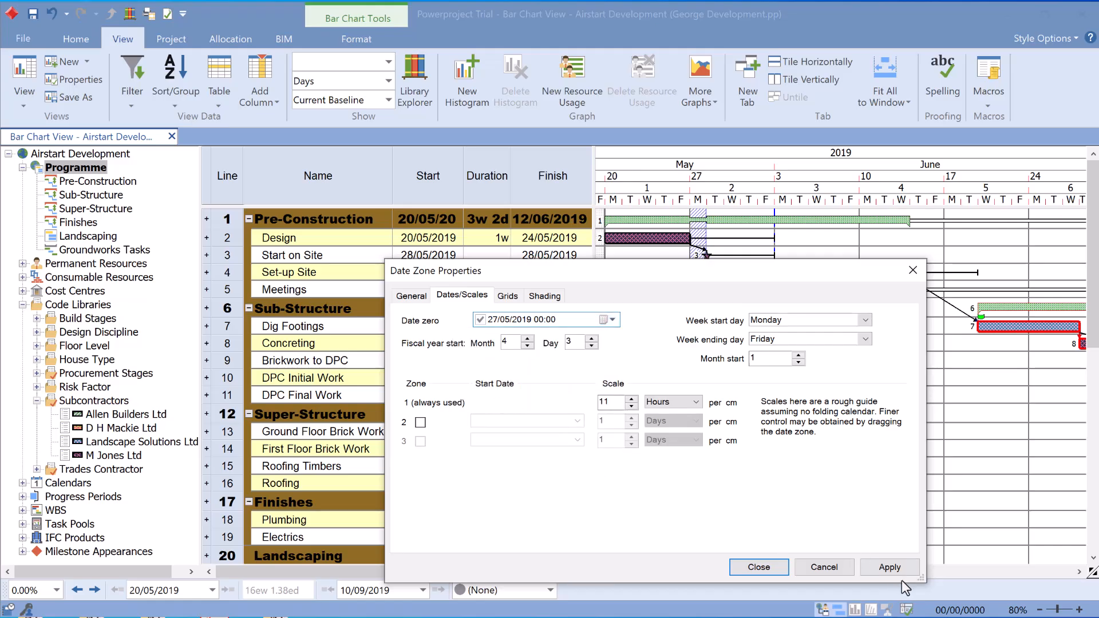
{"action": "left_click", "coordinate": [891, 569]}
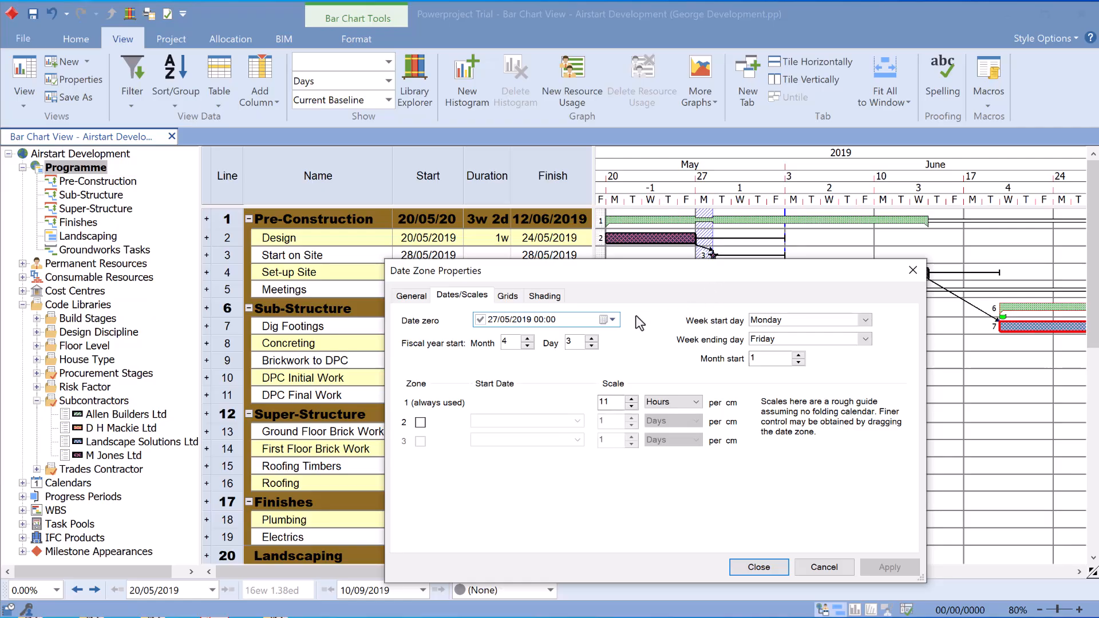
Set date zero to 20/05/2019, apply it and close the date zone properties.
{"action": "left_click", "coordinate": [612, 320]}
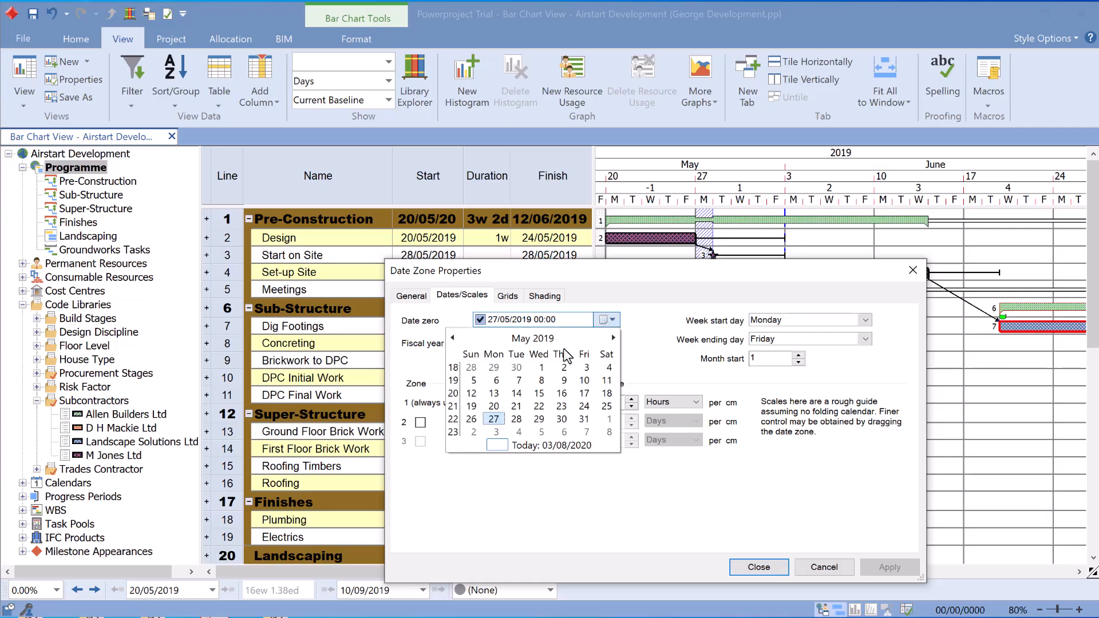
{"action": "left_click", "coordinate": [494, 406]}
{"action": "left_click", "coordinate": [873, 566]}
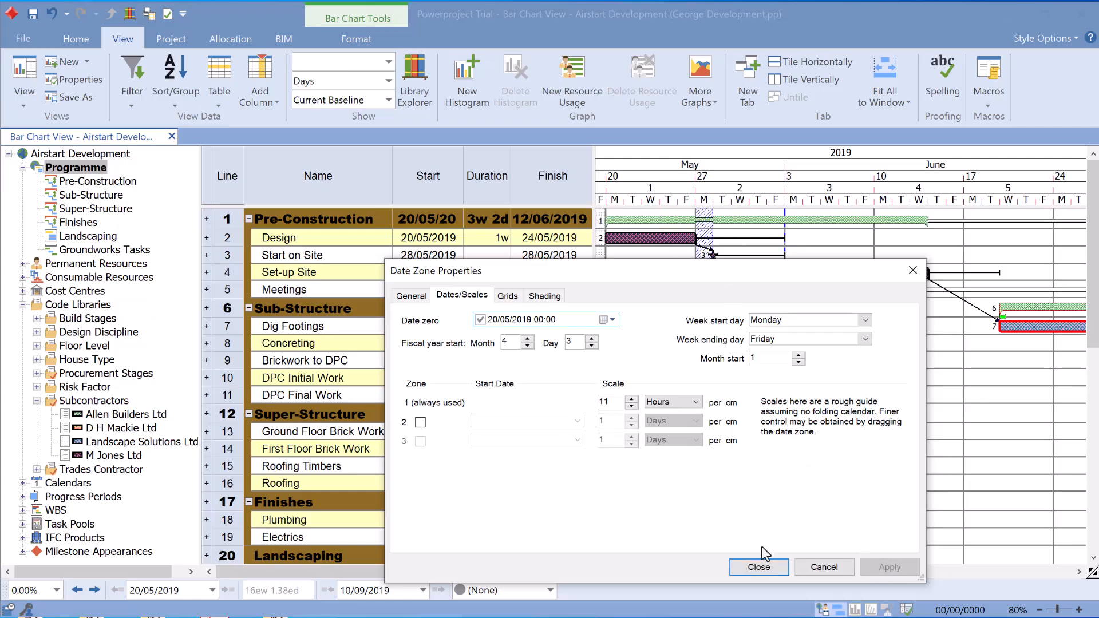
{"action": "left_click", "coordinate": [759, 567]}
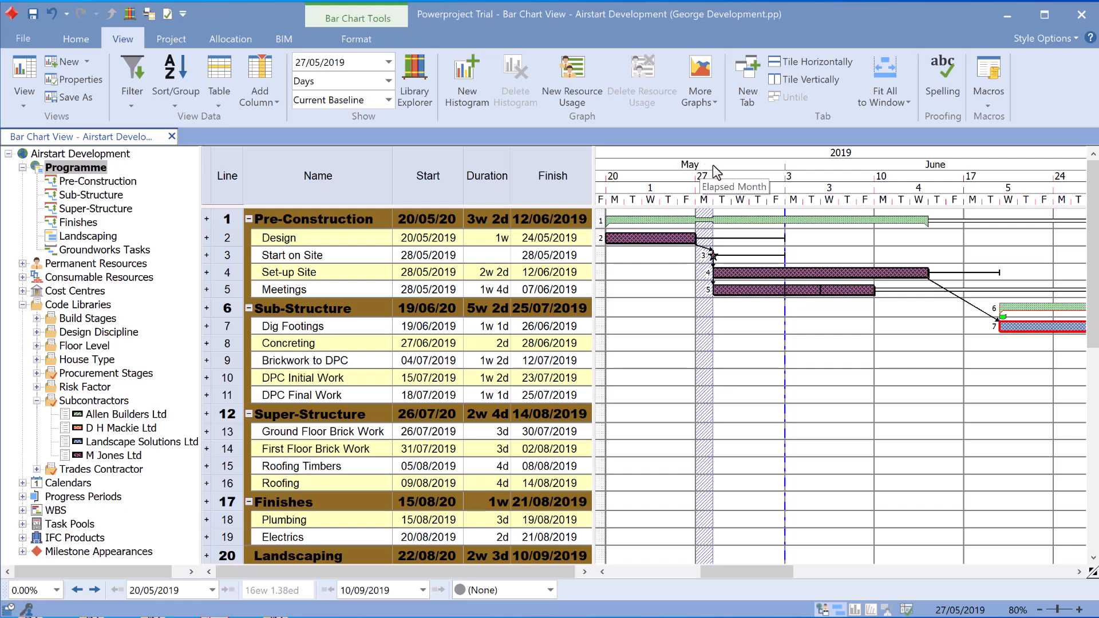
Add a new grid line named Today to the date zone's grids.
{"action": "right_click", "coordinate": [764, 180]}
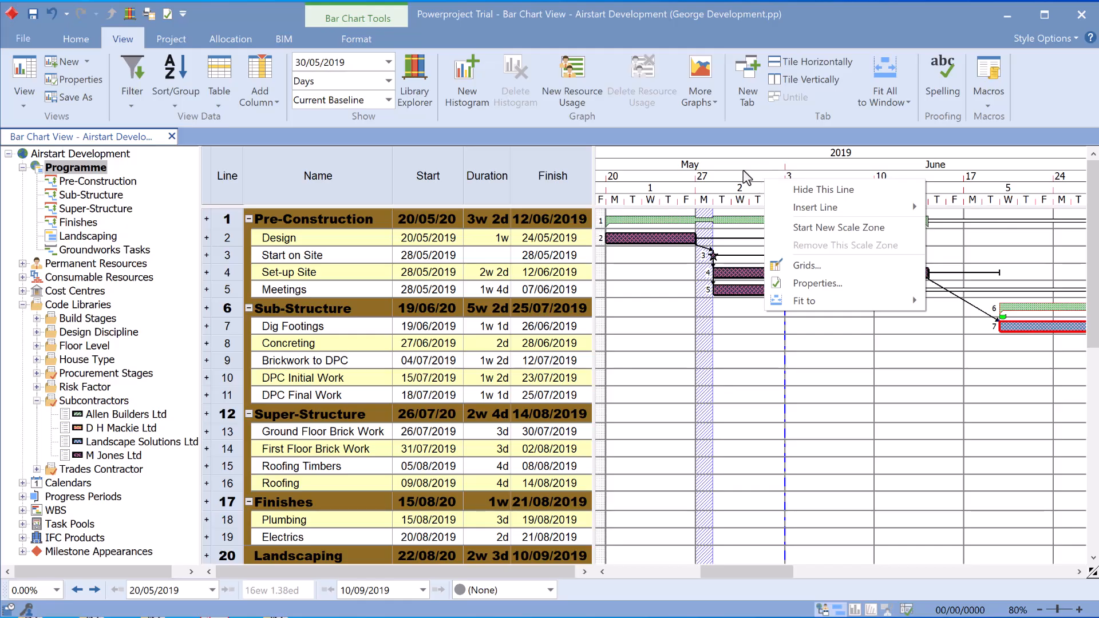
{"action": "left_click", "coordinate": [739, 155]}
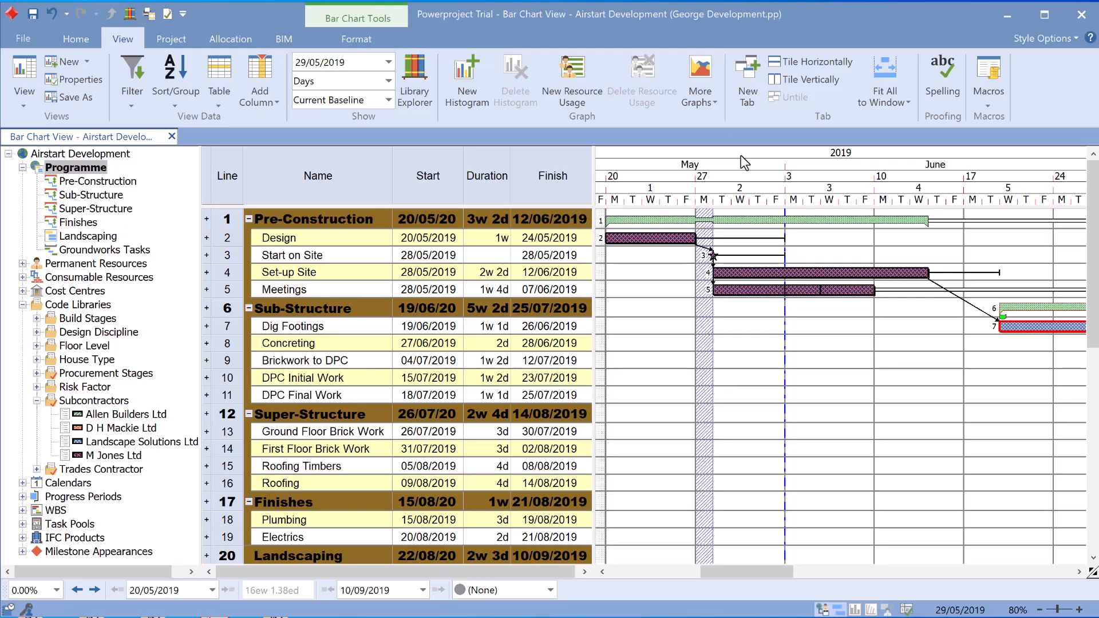
{"action": "right_click", "coordinate": [741, 161]}
{"action": "left_click", "coordinate": [770, 260]}
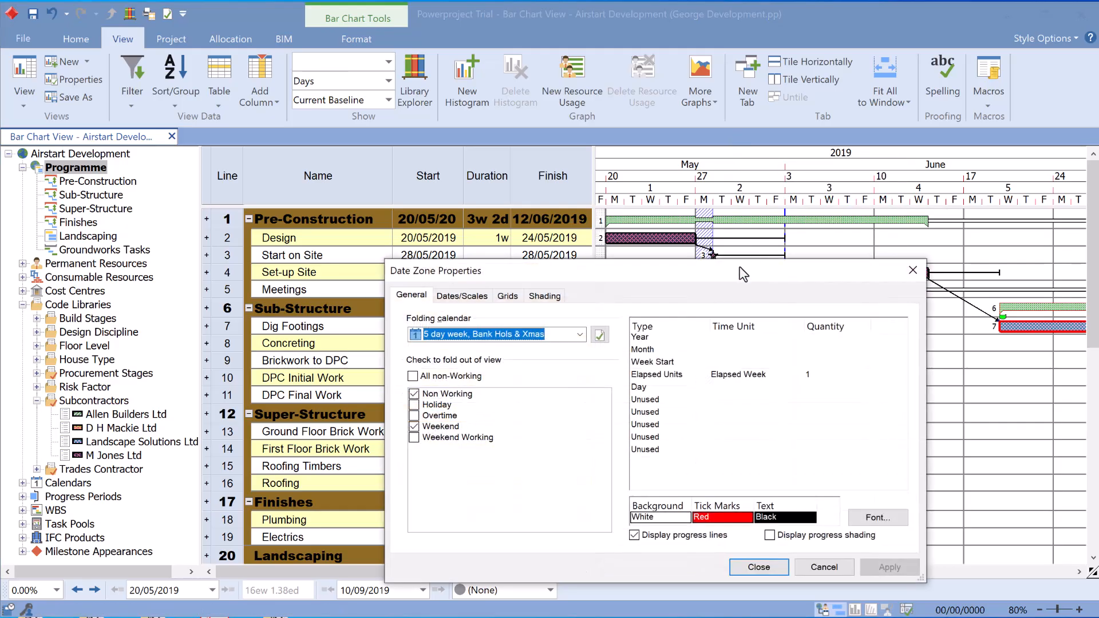
{"action": "left_click", "coordinate": [508, 295]}
{"action": "left_click_drag", "start_coordinate": [686, 275], "coordinate": [719, 232]}
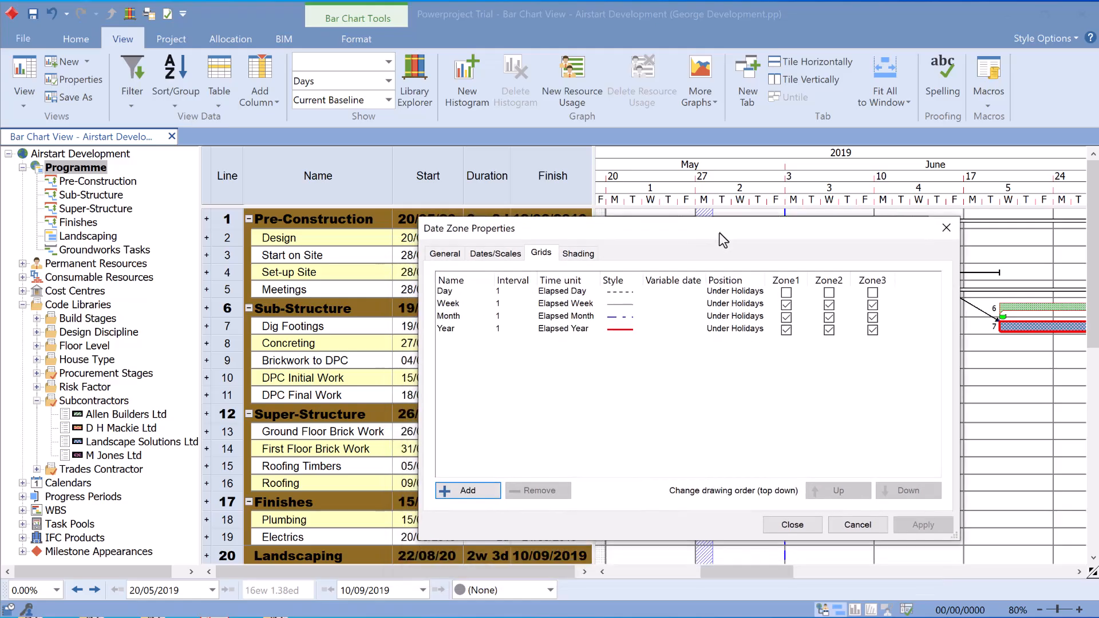
{"action": "left_click", "coordinate": [458, 492]}
{"action": "left_click", "coordinate": [465, 342]}
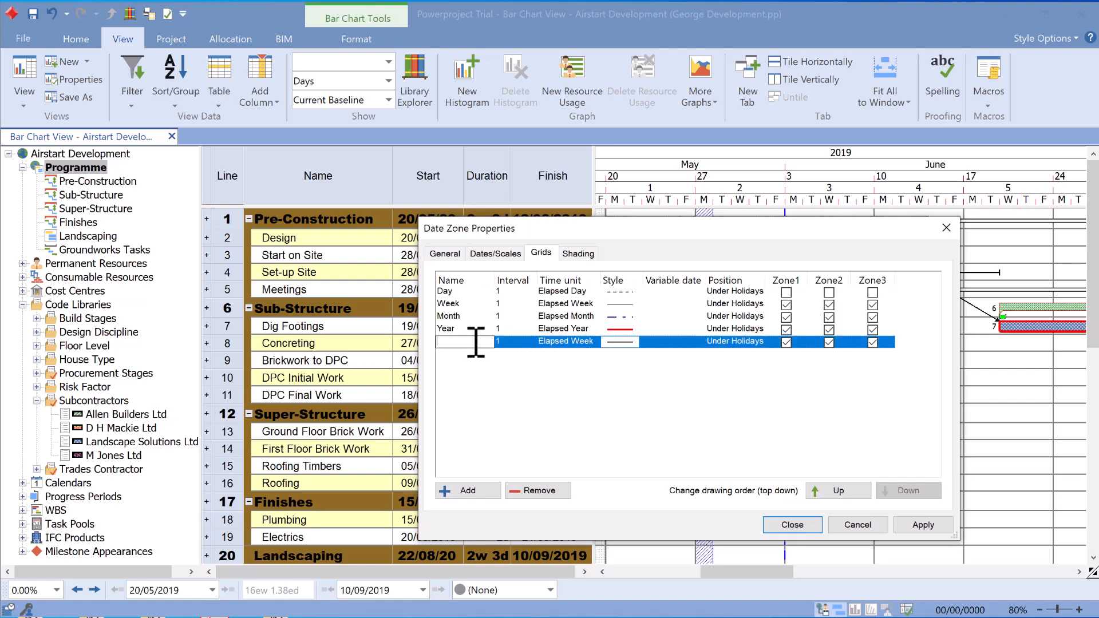
{"action": "type", "text": "Today"}
{"action": "left_click", "coordinate": [574, 391]}
Set the Today grid's time unit to Variable date and choose Today as its variable date.
{"action": "left_click", "coordinate": [579, 344]}
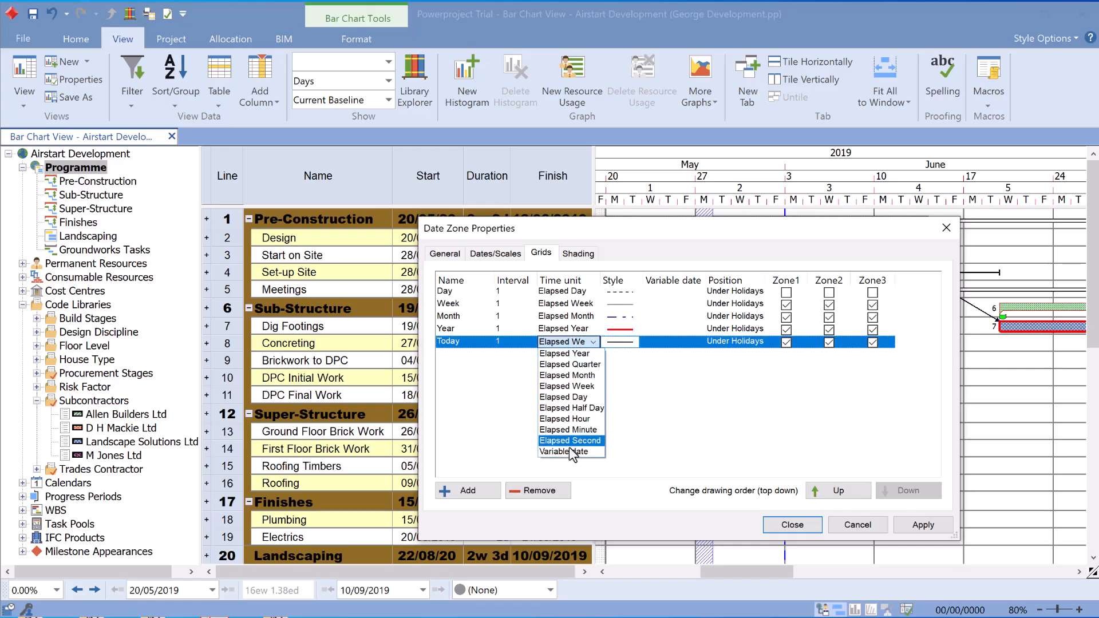
{"action": "left_click", "coordinate": [569, 453]}
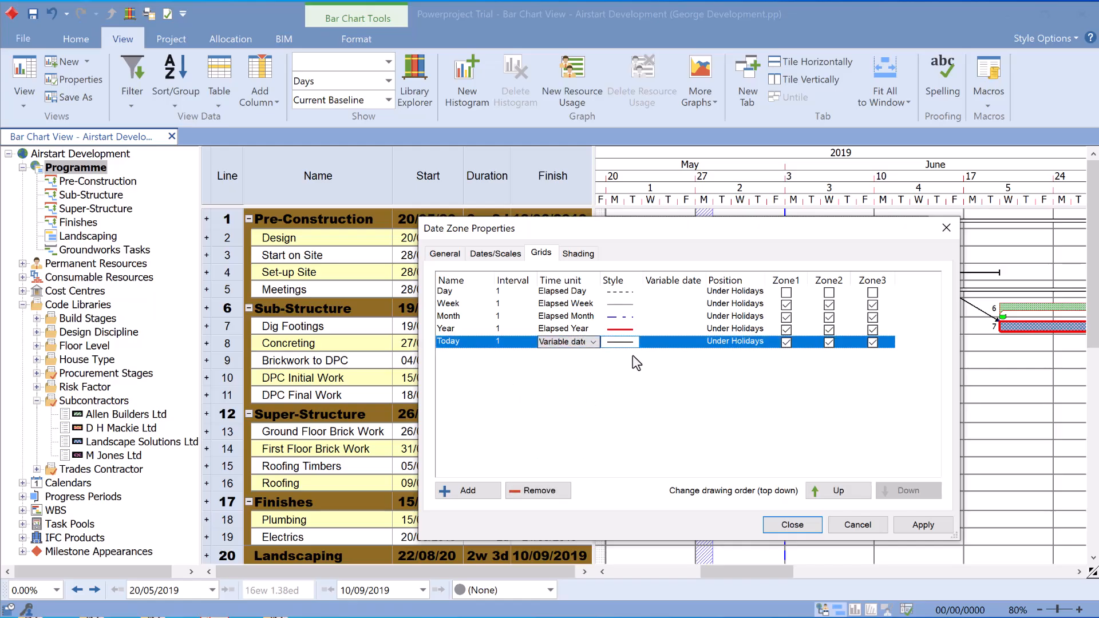
{"action": "left_click", "coordinate": [653, 342]}
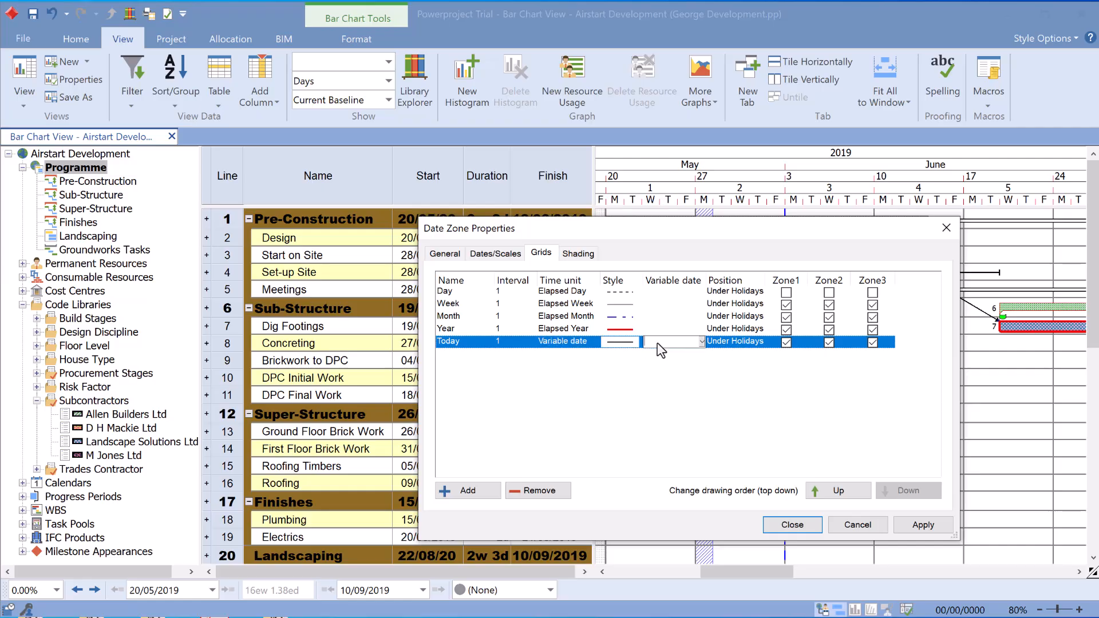
{"action": "left_click", "coordinate": [700, 342]}
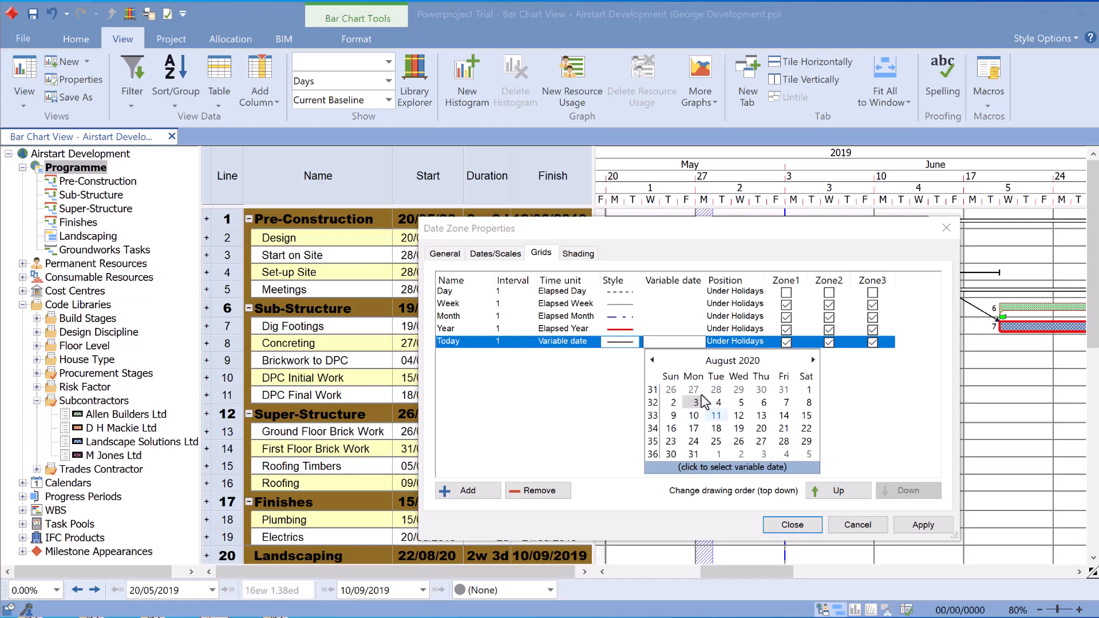
{"action": "left_click", "coordinate": [728, 469]}
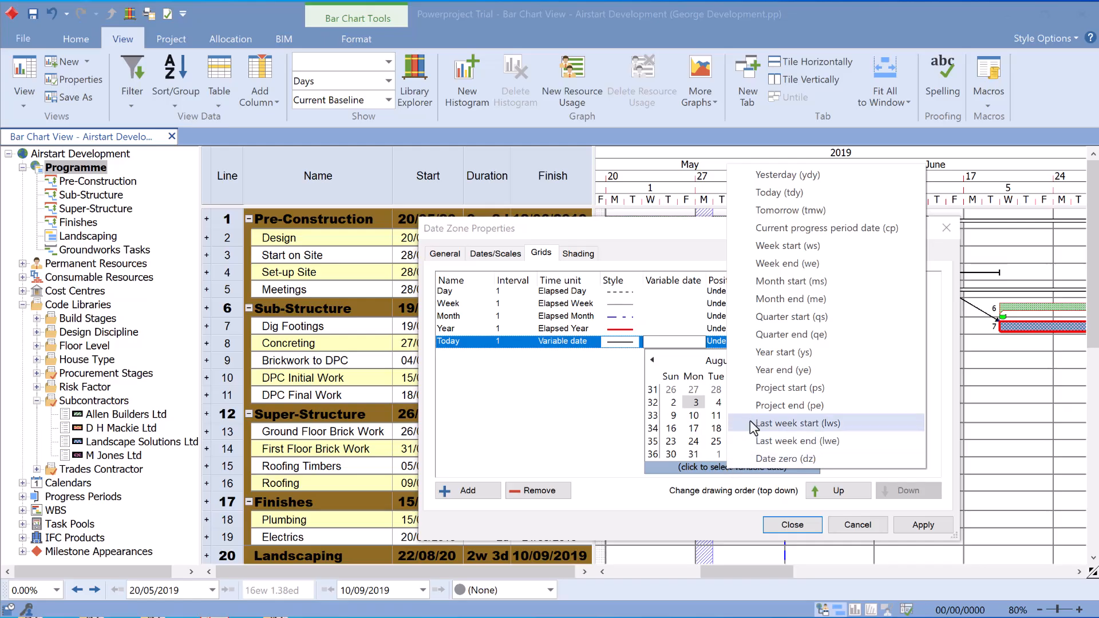
{"action": "left_click", "coordinate": [786, 194]}
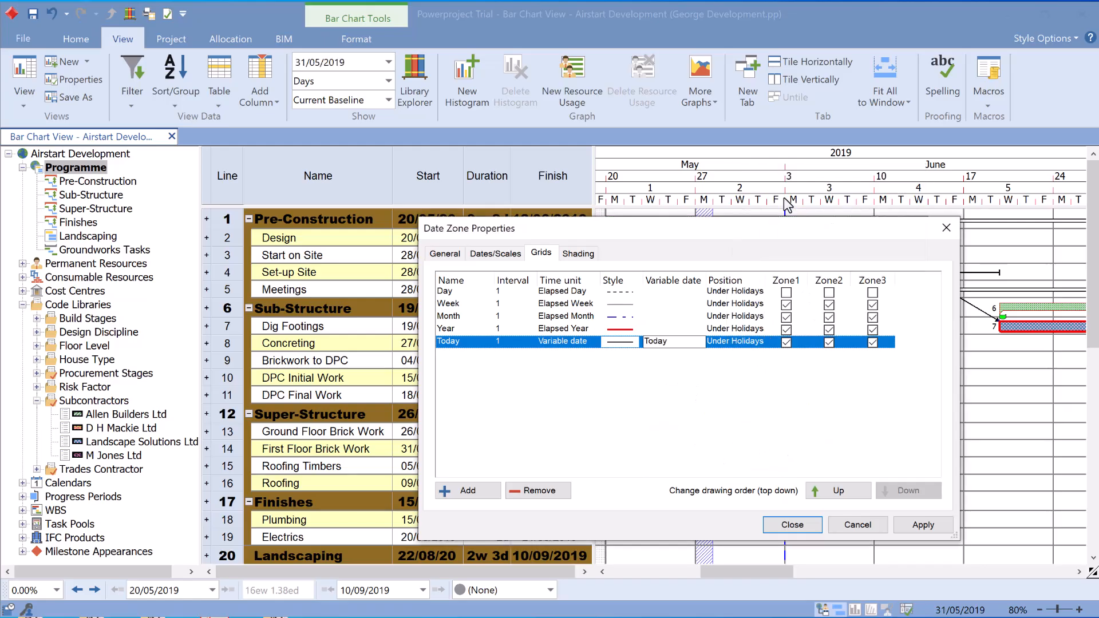
Give the Today grid a dash-dot-dot line style, set its variable date to 29/05/2019 and close the date zone properties.
{"action": "left_click", "coordinate": [631, 346]}
{"action": "left_click", "coordinate": [630, 346]}
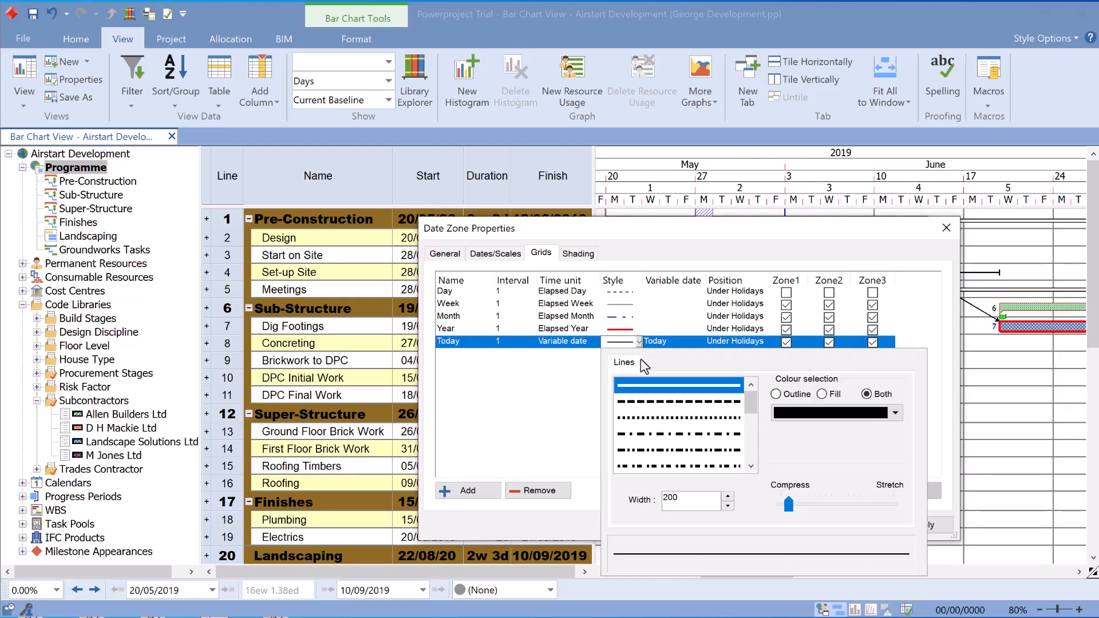
{"action": "left_click", "coordinate": [686, 450]}
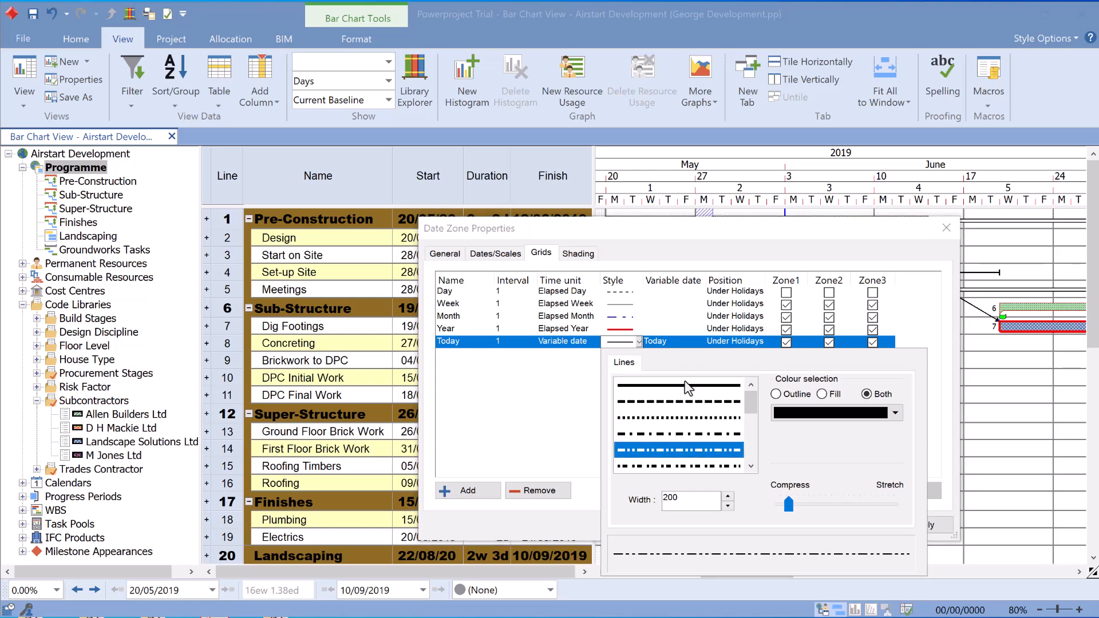
{"action": "left_click", "coordinate": [678, 340]}
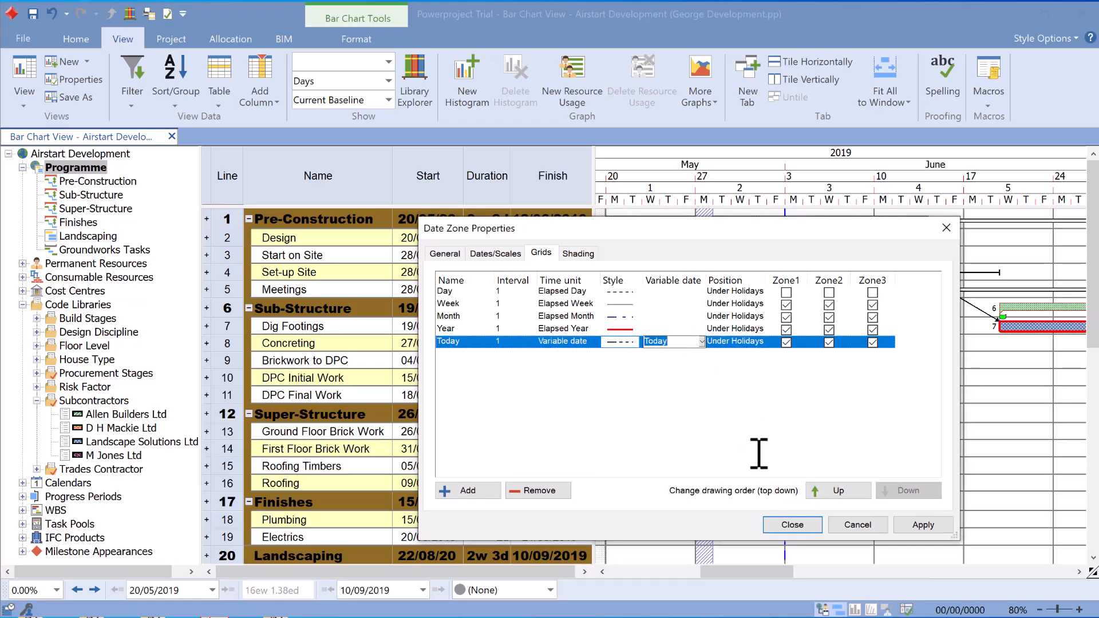
{"action": "left_click", "coordinate": [795, 524]}
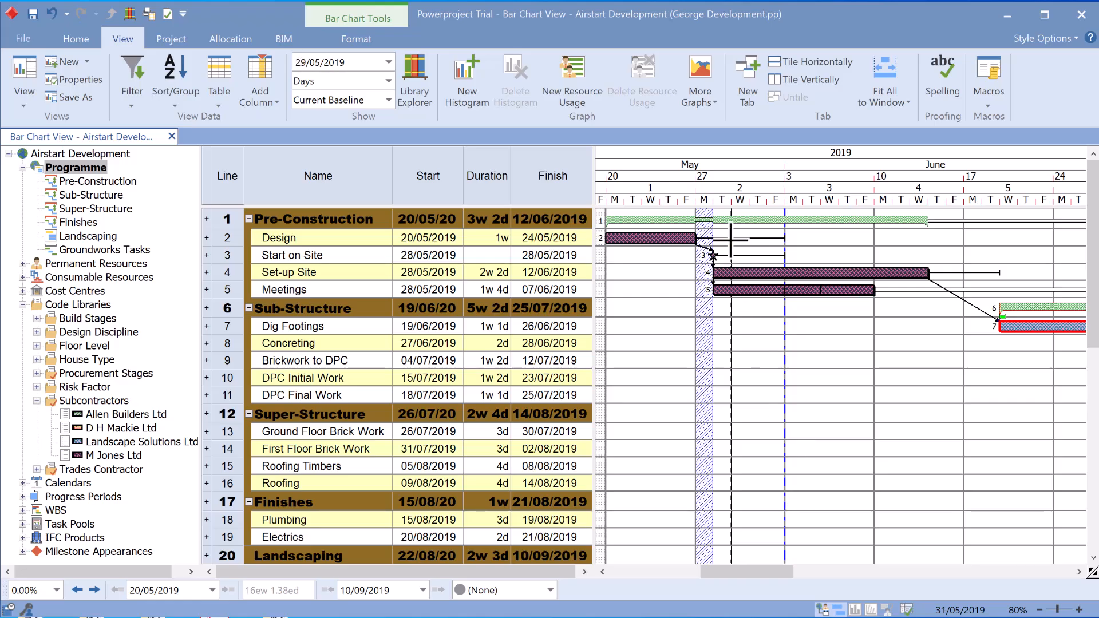
Add a new shading period in the bar chart's date zone properties.
{"action": "left_click", "coordinate": [758, 199]}
{"action": "right_click", "coordinate": [743, 161]}
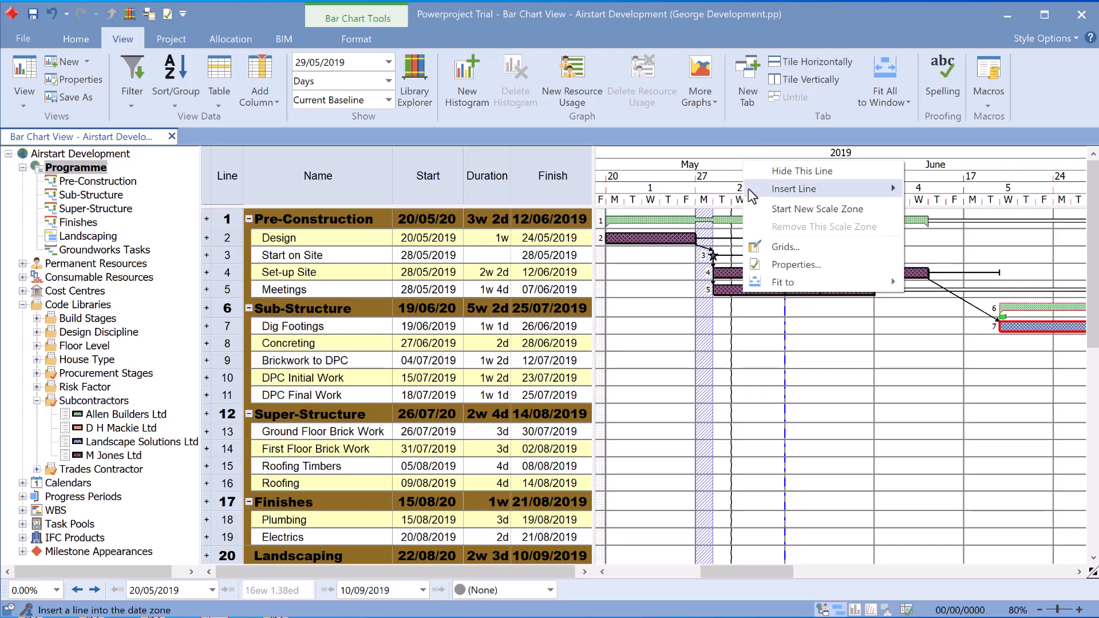
{"action": "left_click", "coordinate": [797, 265]}
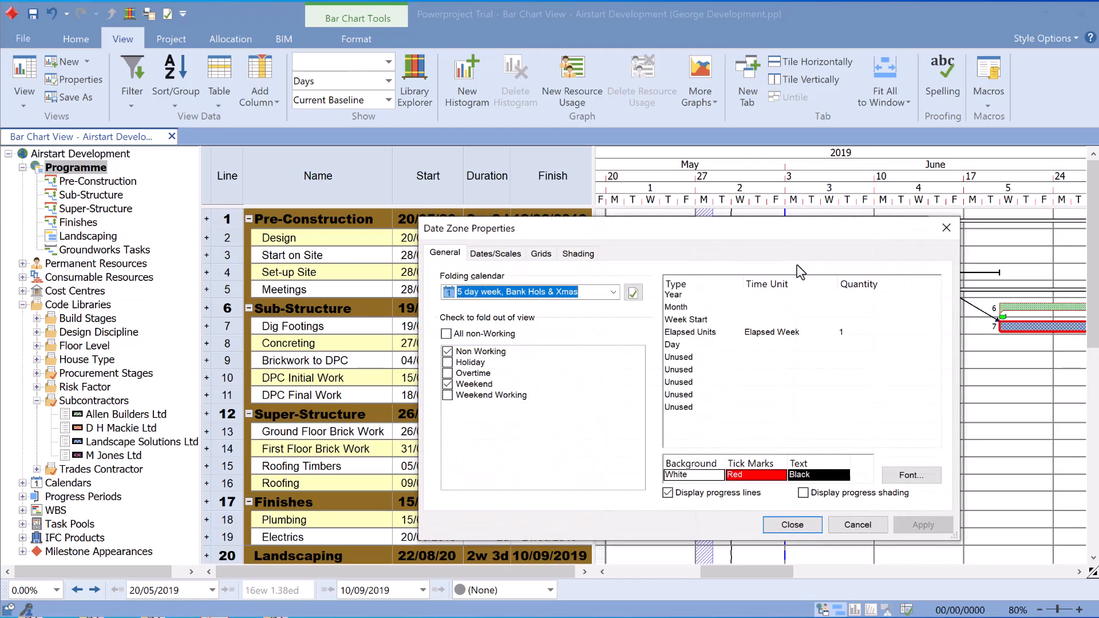
{"action": "left_click", "coordinate": [579, 254]}
{"action": "left_click", "coordinate": [543, 258]}
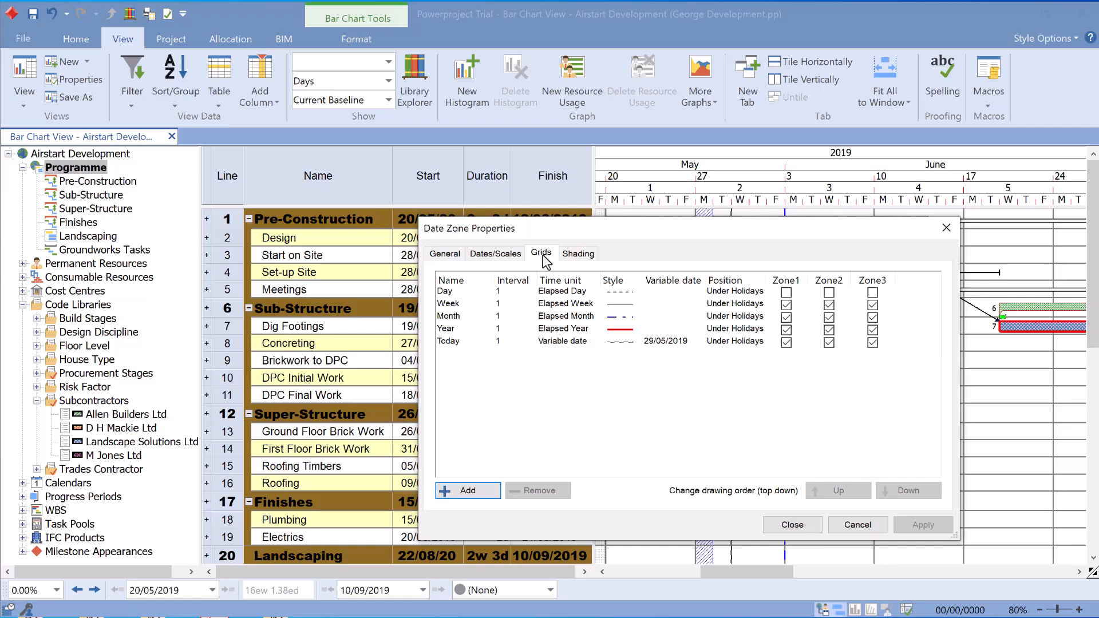
{"action": "left_click", "coordinate": [581, 255]}
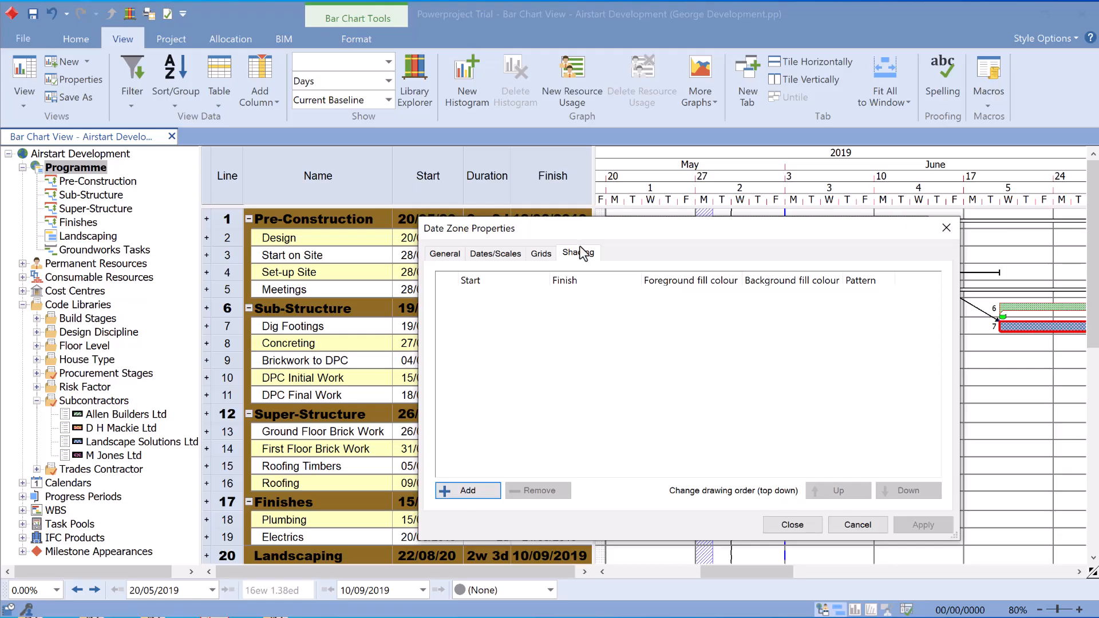
{"action": "left_click", "coordinate": [486, 489]}
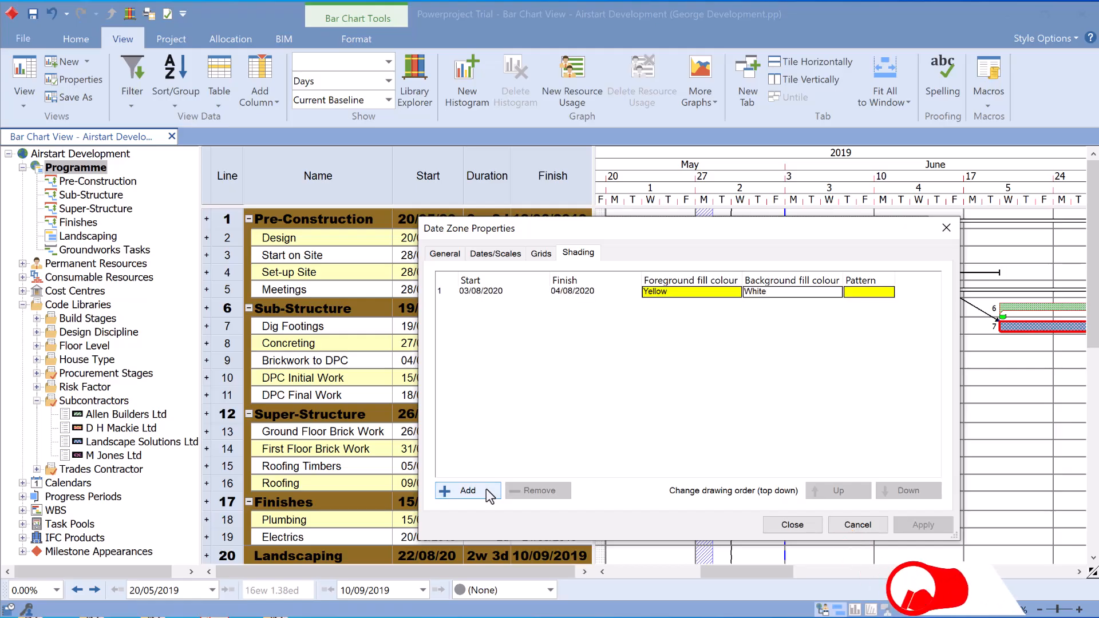
Set the shading period's start date to 20/05/2019.
{"action": "left_click", "coordinate": [525, 292]}
{"action": "left_click", "coordinate": [544, 293]}
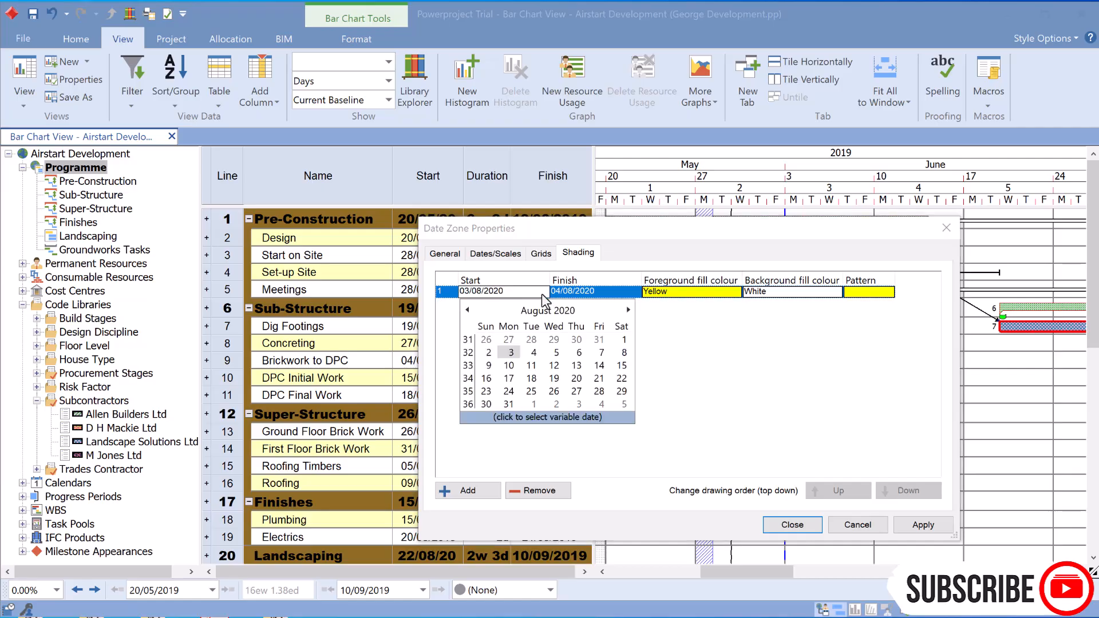
{"action": "left_click", "coordinate": [467, 309]}
{"action": "left_click", "coordinate": [468, 310]}
{"action": "left_click", "coordinate": [467, 310]}
{"action": "left_click", "coordinate": [467, 310]}
{"action": "left_click", "coordinate": [467, 309]}
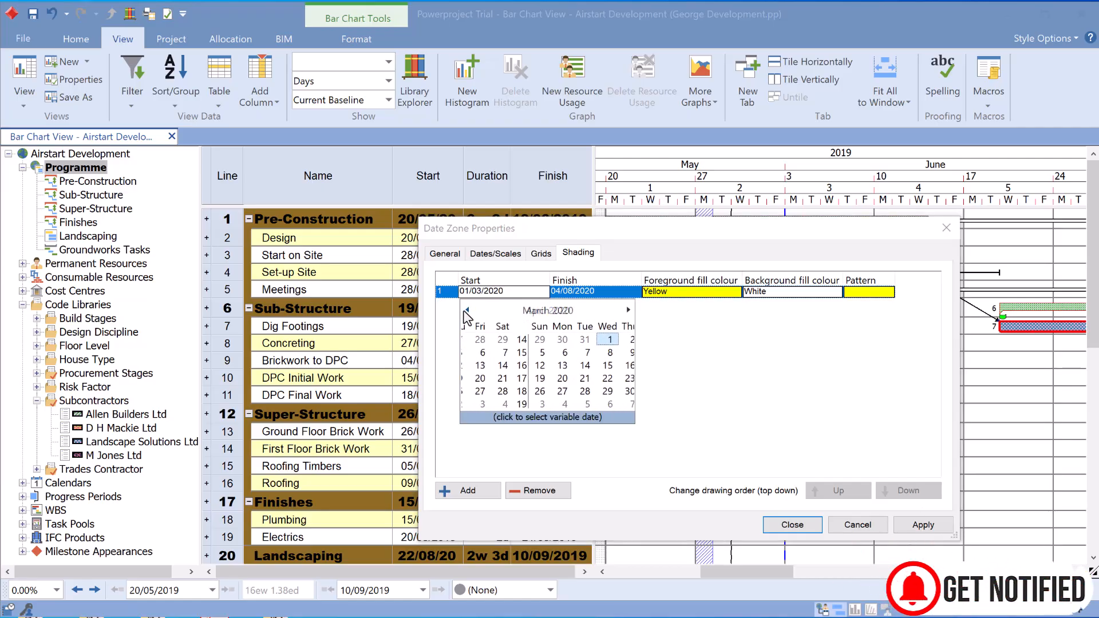
{"action": "left_click", "coordinate": [467, 310]}
{"action": "left_click", "coordinate": [468, 310]}
{"action": "left_click", "coordinate": [467, 310]}
{"action": "left_click", "coordinate": [467, 310]}
{"action": "left_click", "coordinate": [467, 310]}
{"action": "left_click", "coordinate": [466, 310]}
{"action": "left_click", "coordinate": [466, 309]}
{"action": "left_click", "coordinate": [467, 310]}
{"action": "left_click", "coordinate": [467, 309]}
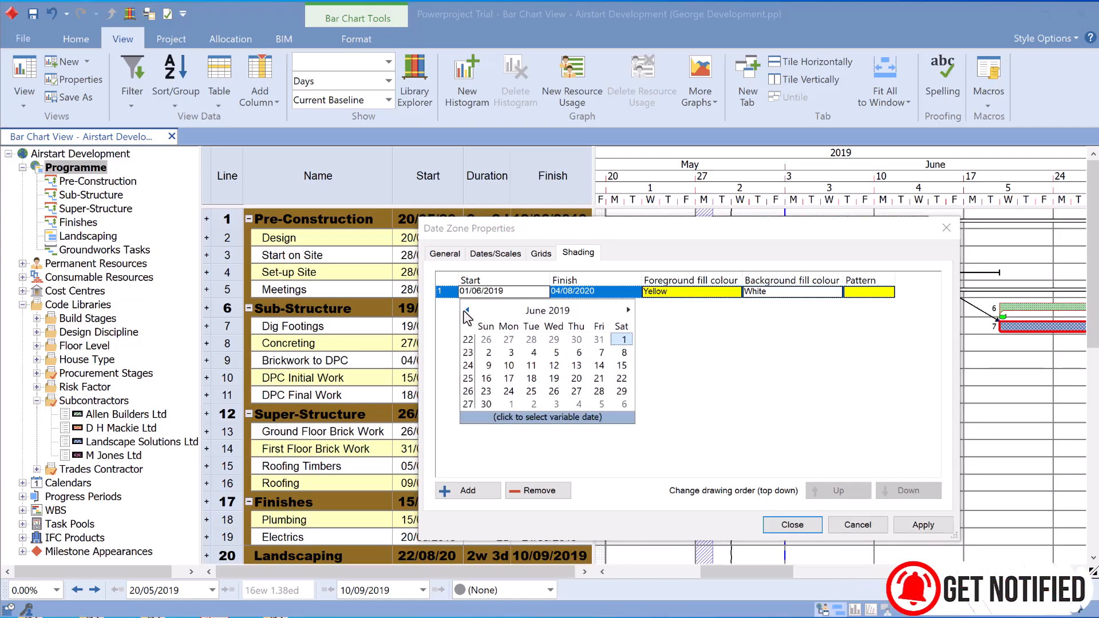
{"action": "left_click", "coordinate": [467, 310]}
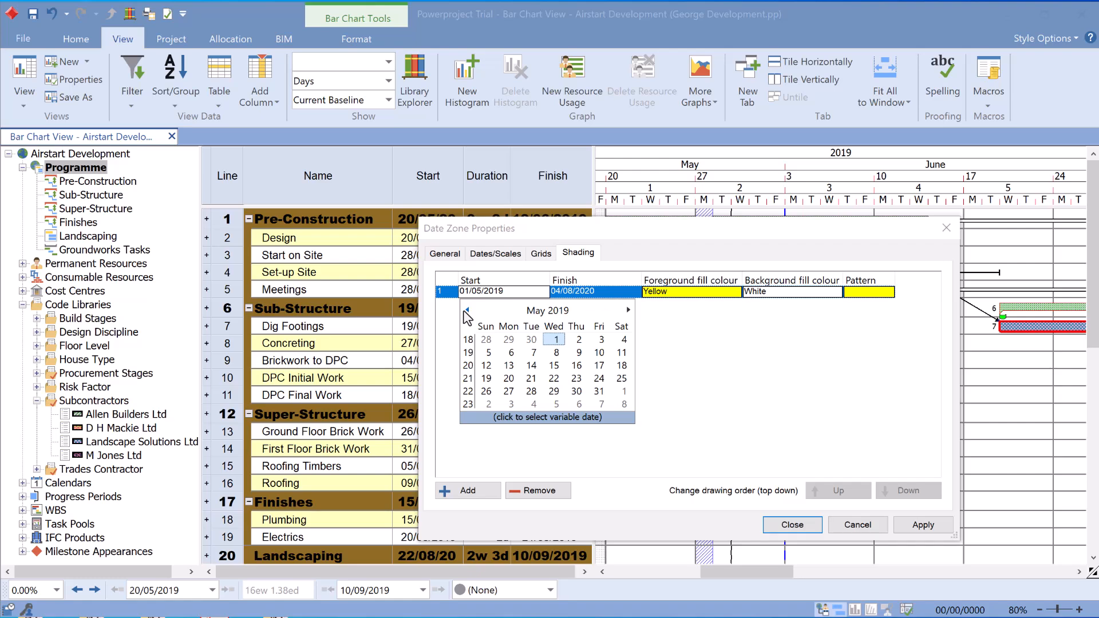
{"action": "left_click", "coordinate": [509, 378]}
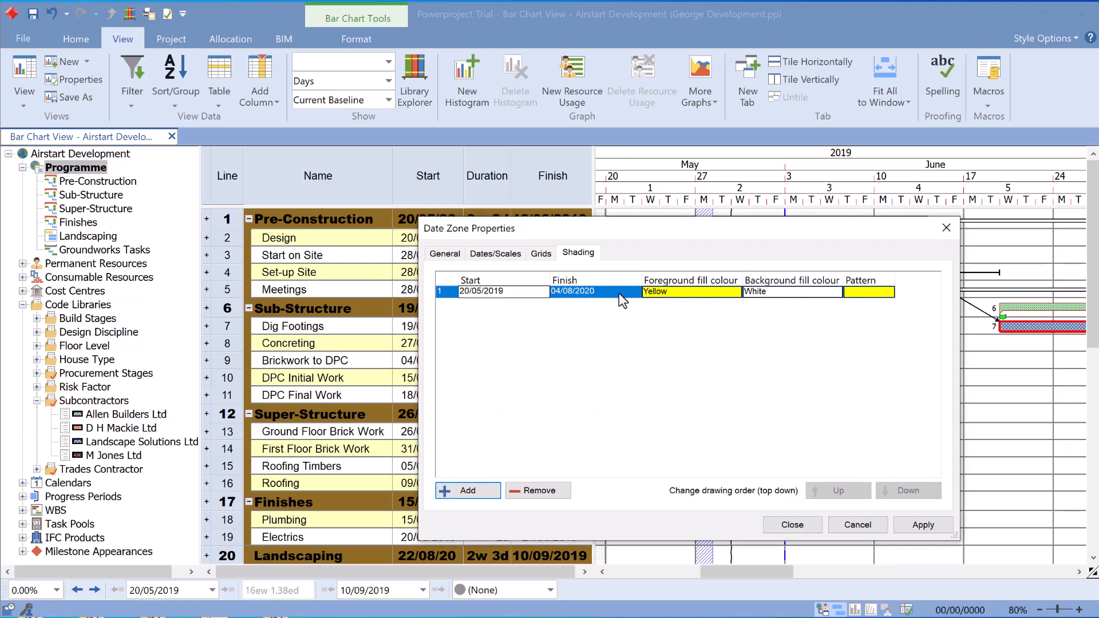
Set the shading period's finish date to 29/05/2019, apply it and close the date zone properties.
{"action": "left_click", "coordinate": [637, 292]}
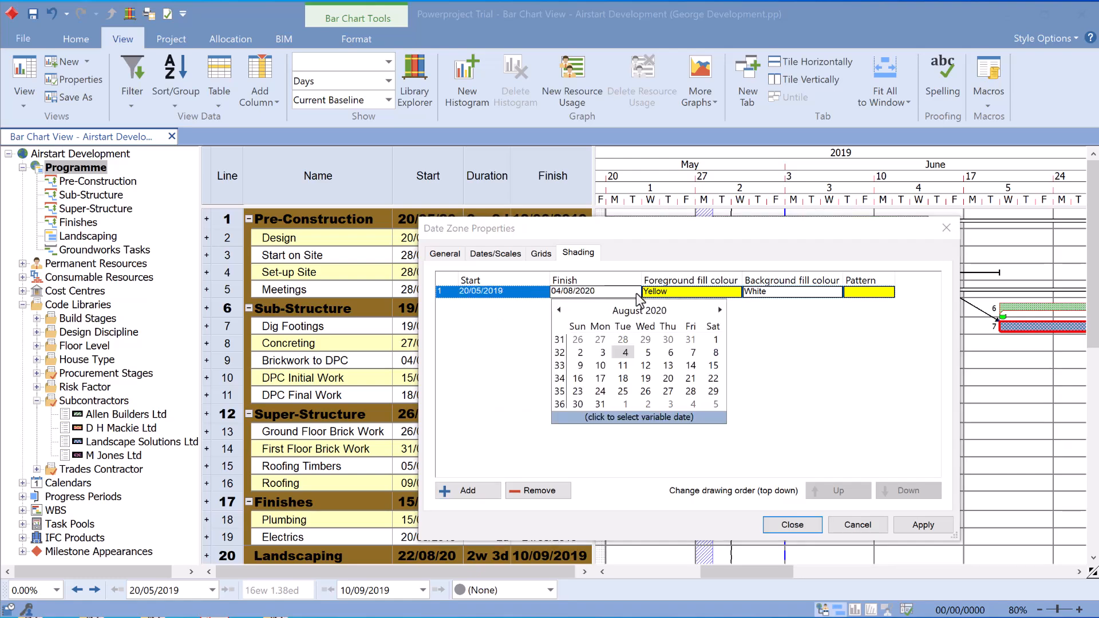
{"action": "left_click", "coordinate": [559, 310]}
{"action": "left_click", "coordinate": [558, 310]}
{"action": "left_click", "coordinate": [559, 310]}
{"action": "left_click", "coordinate": [559, 310]}
{"action": "left_click", "coordinate": [566, 315]}
{"action": "left_click", "coordinate": [566, 315]}
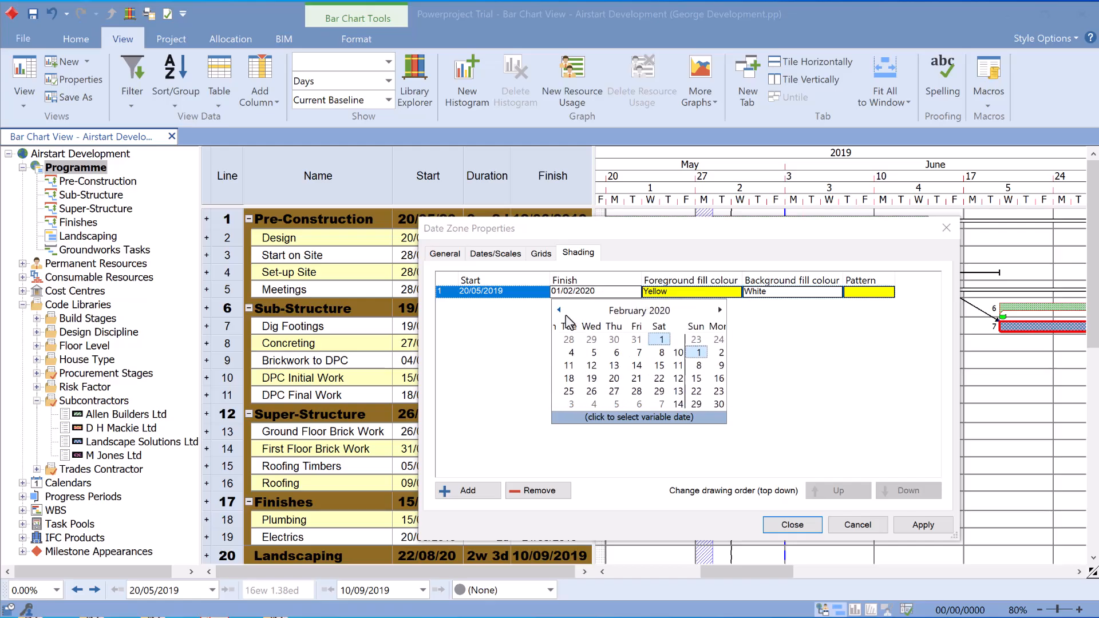
{"action": "left_click", "coordinate": [566, 315]}
{"action": "left_click", "coordinate": [566, 316]}
{"action": "left_click", "coordinate": [566, 316]}
{"action": "left_click", "coordinate": [566, 315]}
{"action": "left_click", "coordinate": [565, 316]}
{"action": "left_click", "coordinate": [566, 316]}
{"action": "left_click", "coordinate": [566, 315]}
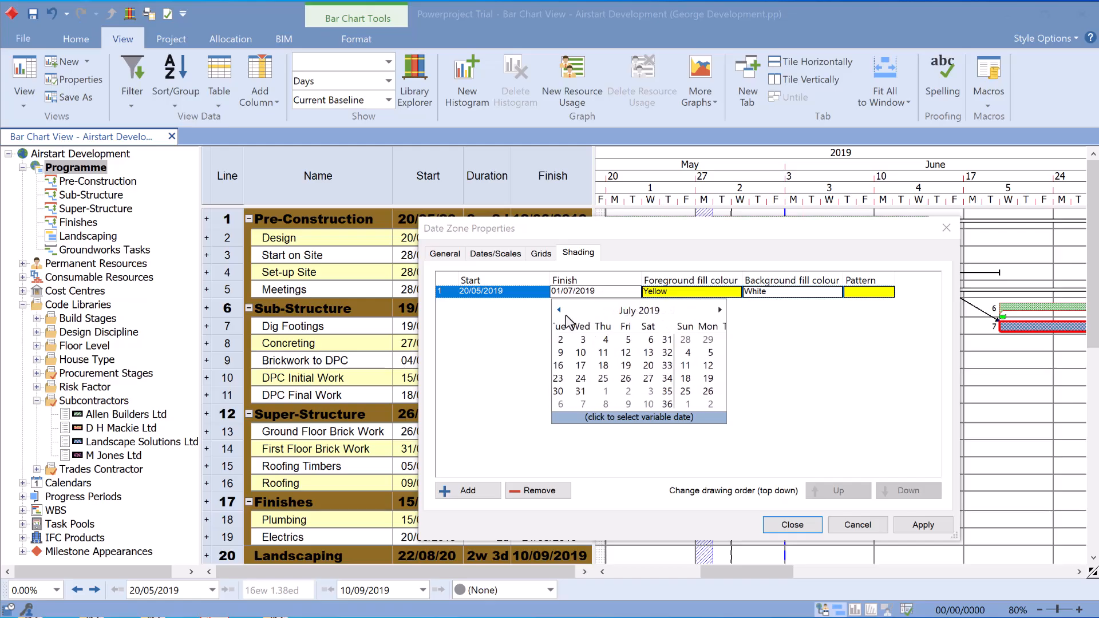
{"action": "left_click", "coordinate": [565, 315]}
{"action": "left_click", "coordinate": [566, 315]}
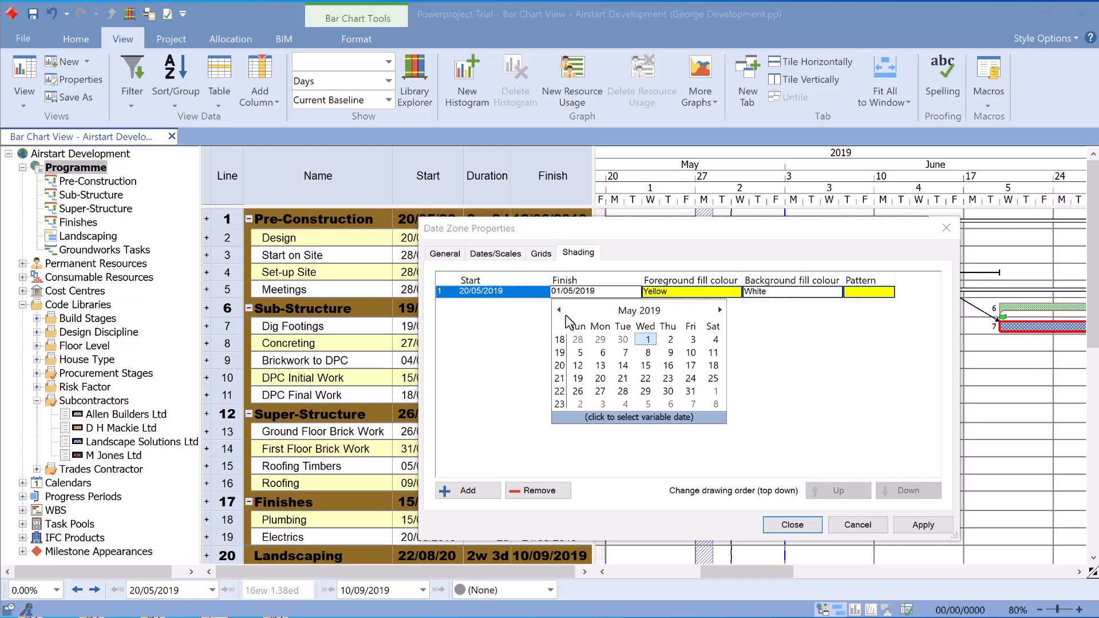
{"action": "left_click", "coordinate": [648, 391]}
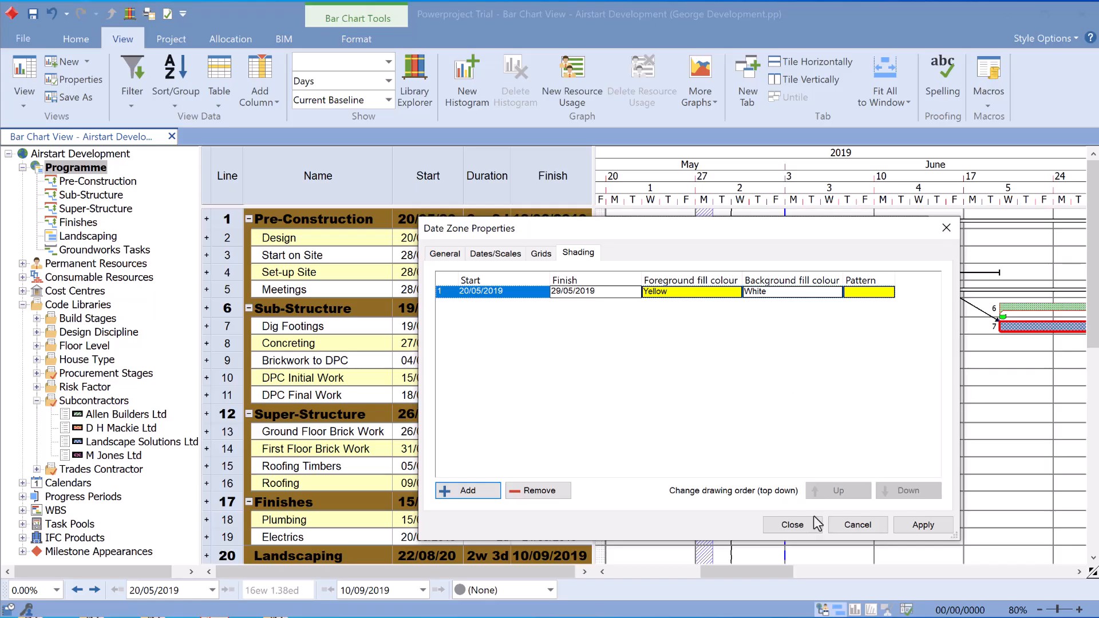
{"action": "left_click", "coordinate": [923, 525]}
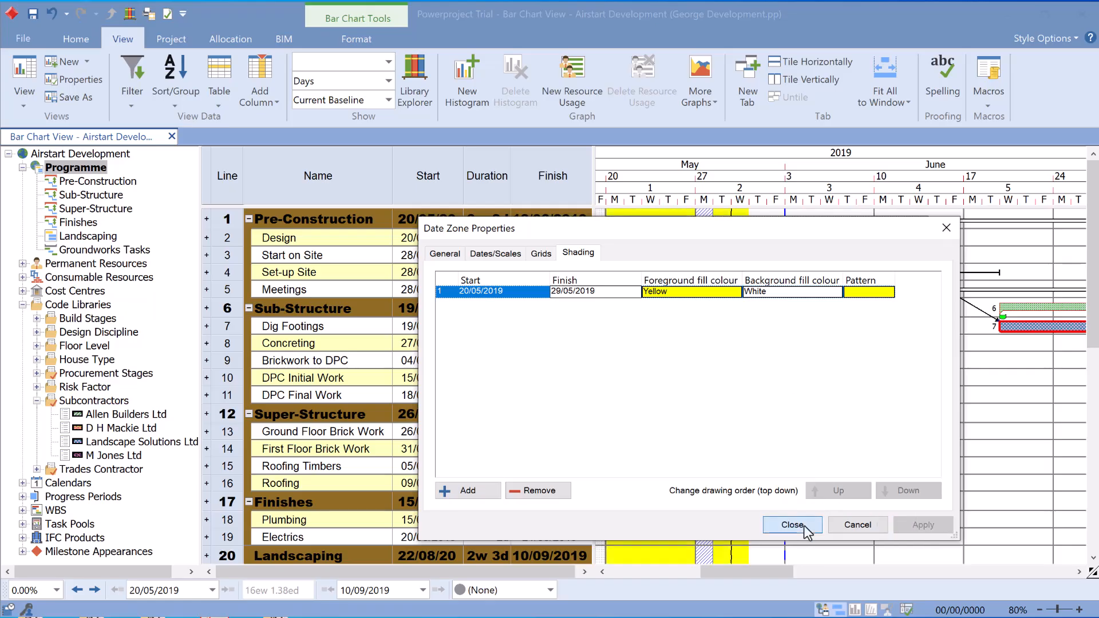
{"action": "left_click", "coordinate": [793, 525]}
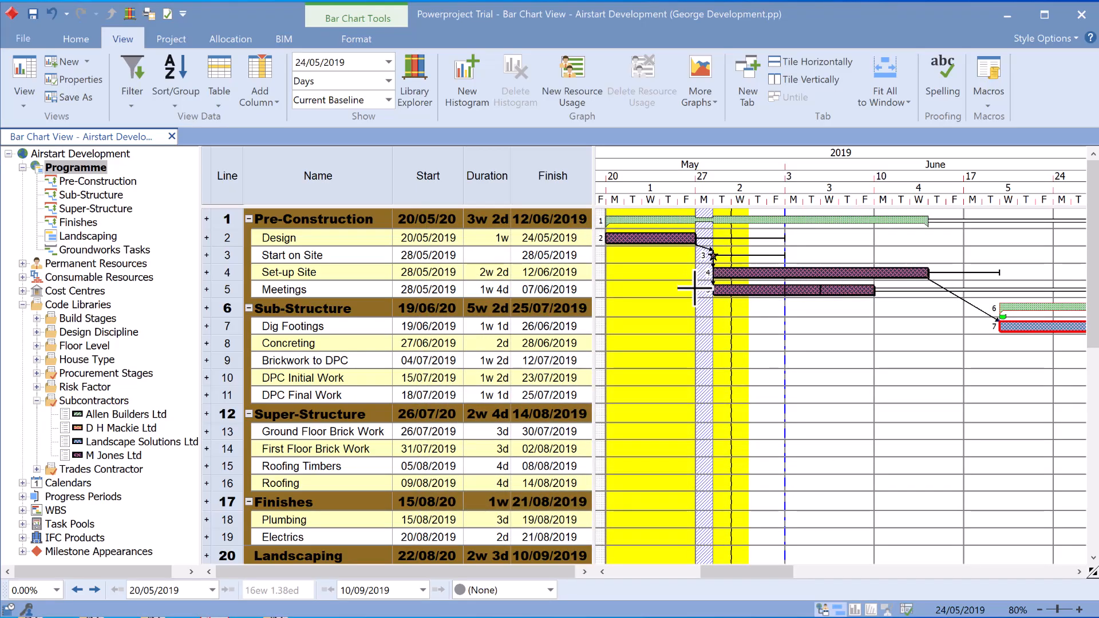